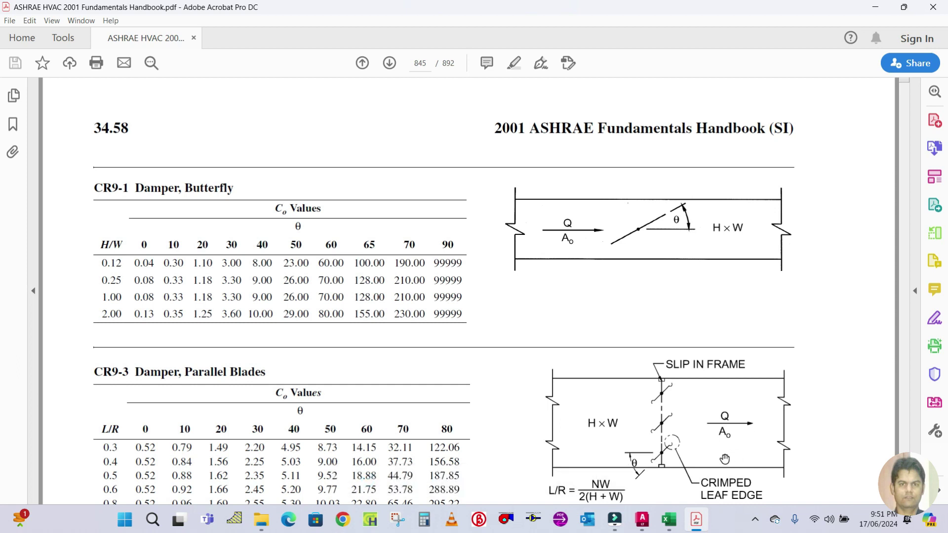
# - Switch from the handbook past the Excel Dampers sheet to the AutoCAD drawing and examine the dampers on the 300X250 duct branch
pyautogui.click(669, 519)
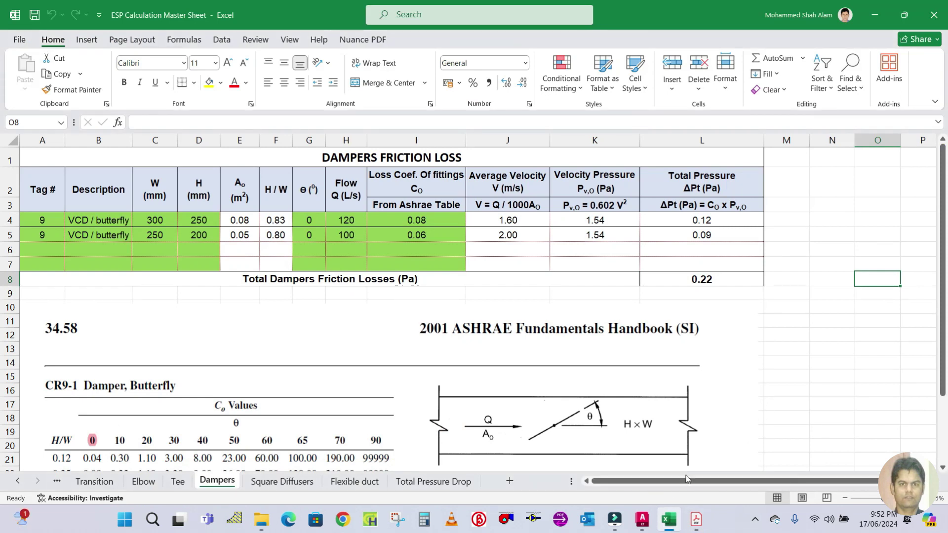
pyautogui.click(641, 521)
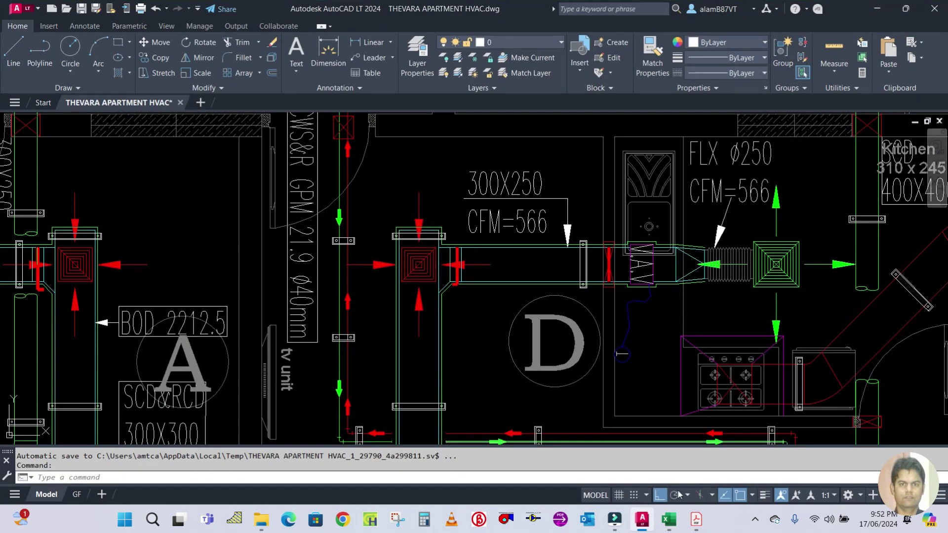
pyautogui.moveTo(477, 321)
pyautogui.mouseDown()
pyautogui.moveTo(458, 265)
pyautogui.moveTo(420, 336)
pyautogui.mouseUp()
pyautogui.scroll(4, 385, 302)
pyautogui.scroll(-2, 385, 304)
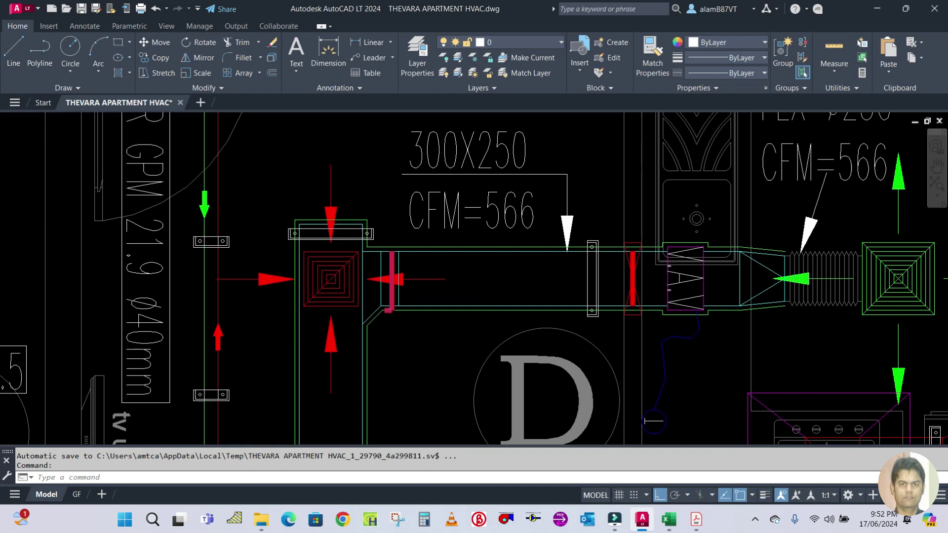
pyautogui.scroll(-3, 395, 308)
pyautogui.scroll(3, 393, 311)
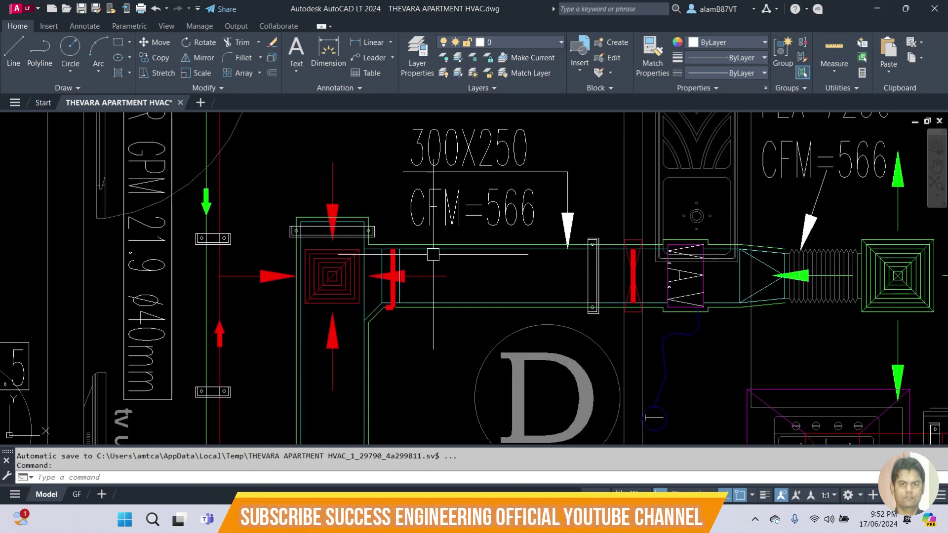
pyautogui.scroll(2, 393, 291)
pyautogui.scroll(-2, 461, 289)
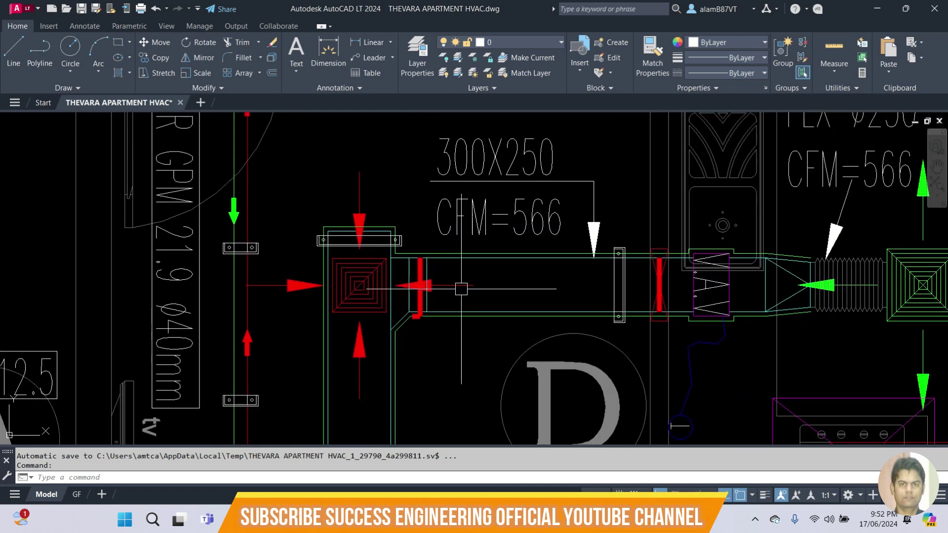
pyautogui.scroll(-1, 461, 289)
pyautogui.scroll(1, 617, 437)
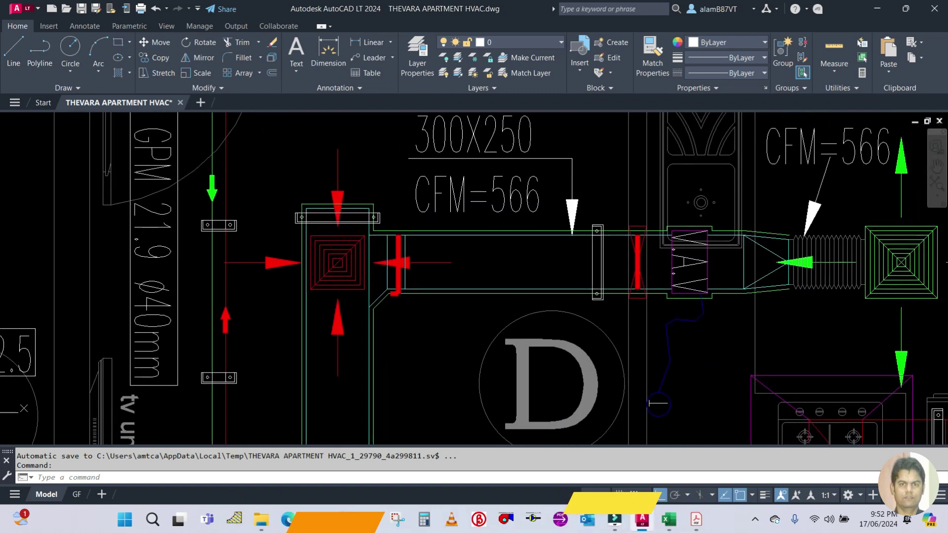
# - Return to Excel and clear the second damper entry, row 5, from tag number through total pressure
pyautogui.click(668, 519)
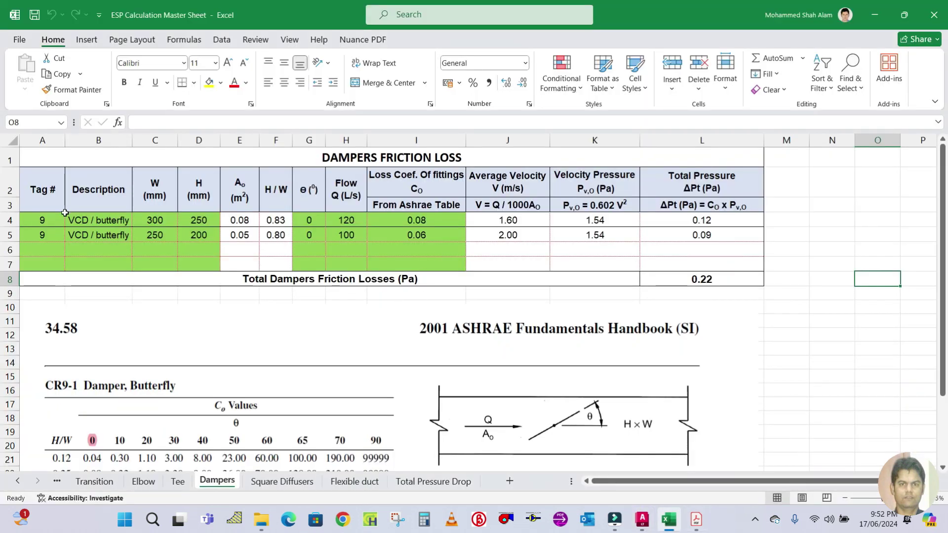
pyautogui.moveTo(52, 235); pyautogui.dragTo(693, 234)
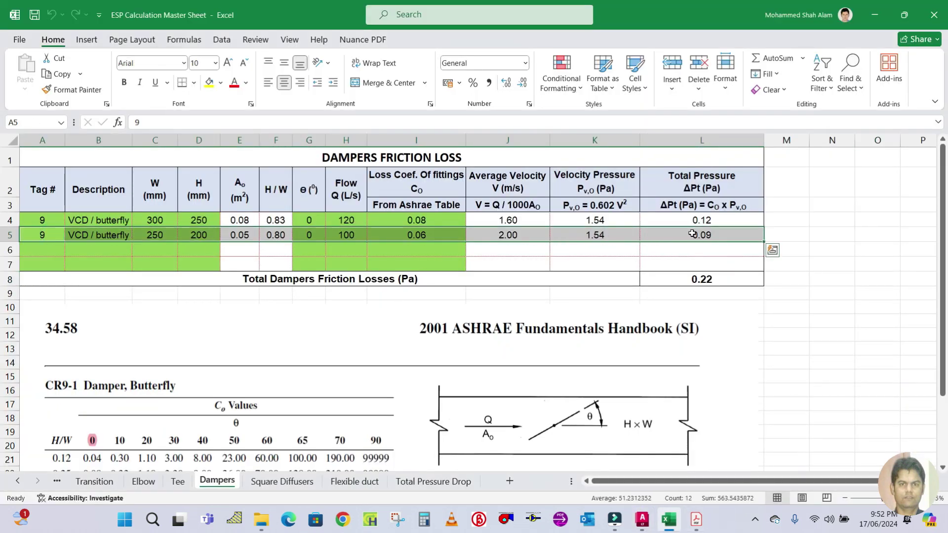
pyautogui.press('Delete')
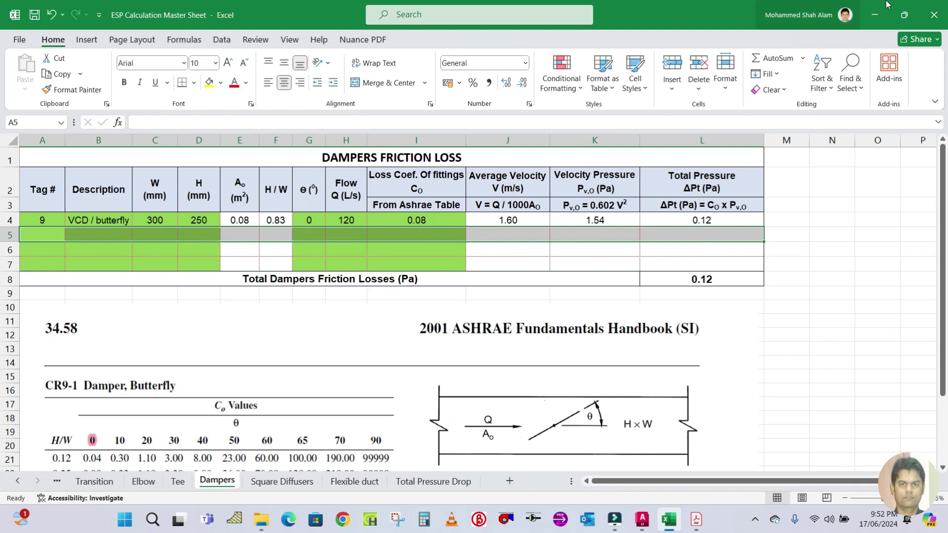
# - Check the remaining damper entry's tag, description and width against the 300X250 duct in the AutoCAD drawing, then return to Excel
pyautogui.click(39, 215)
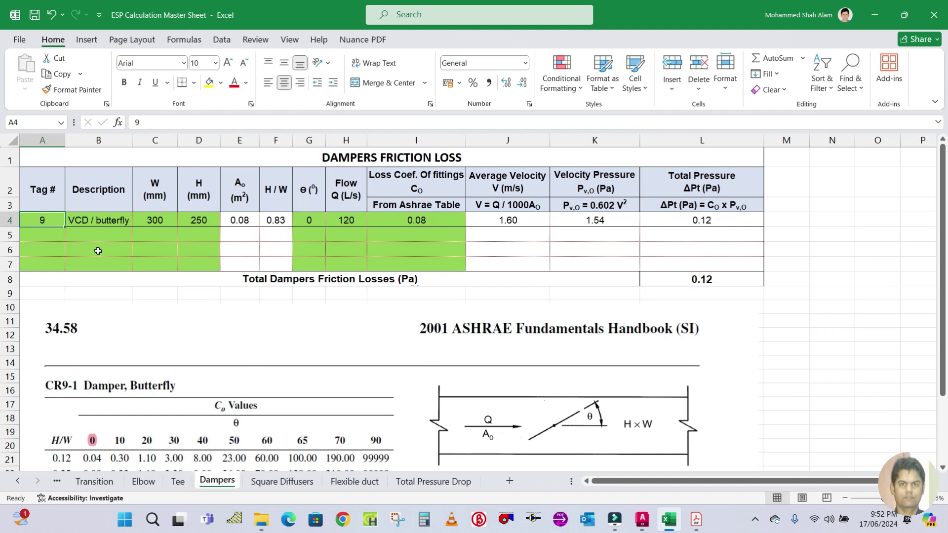
pyautogui.click(94, 218)
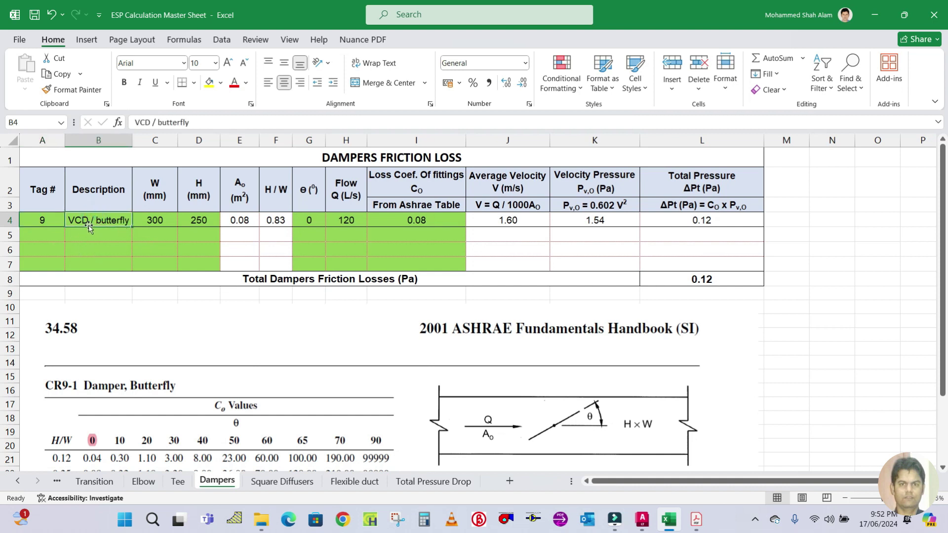
pyautogui.click(161, 217)
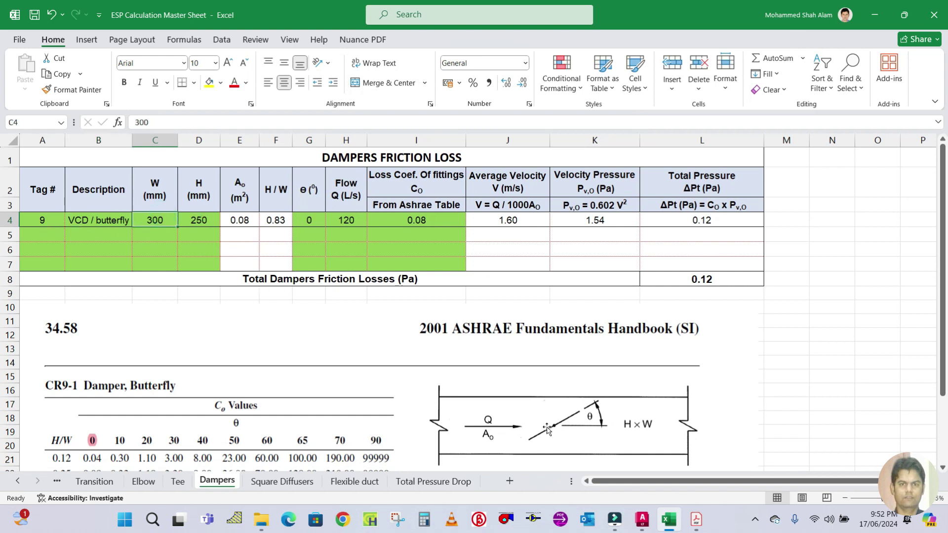
pyautogui.click(670, 521)
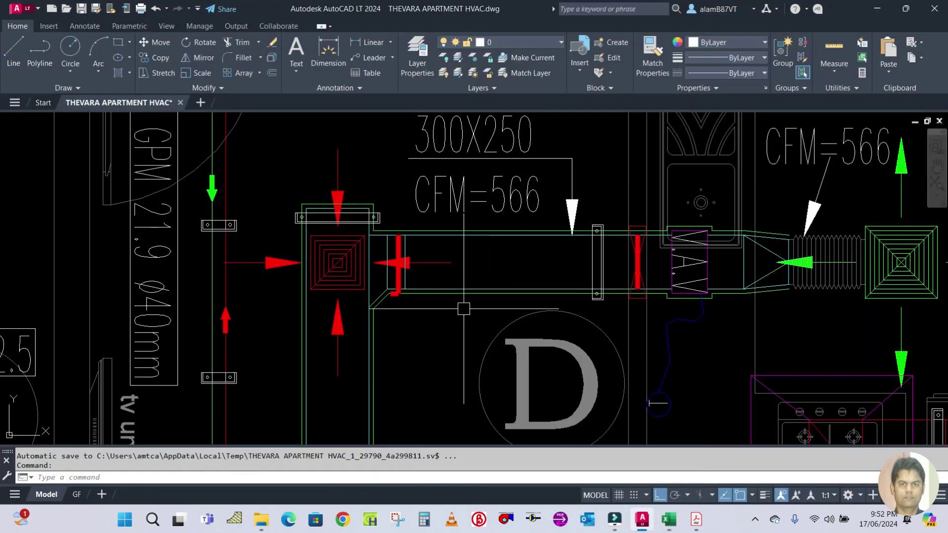
pyautogui.moveTo(459, 320); pyautogui.dragTo(446, 376)
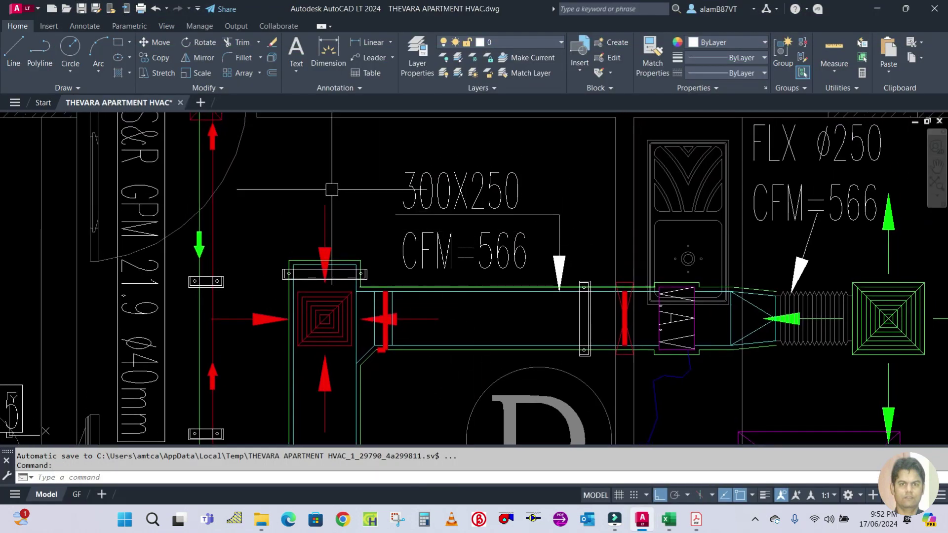
pyautogui.scroll(-3, 332, 189)
pyautogui.scroll(-3, 501, 306)
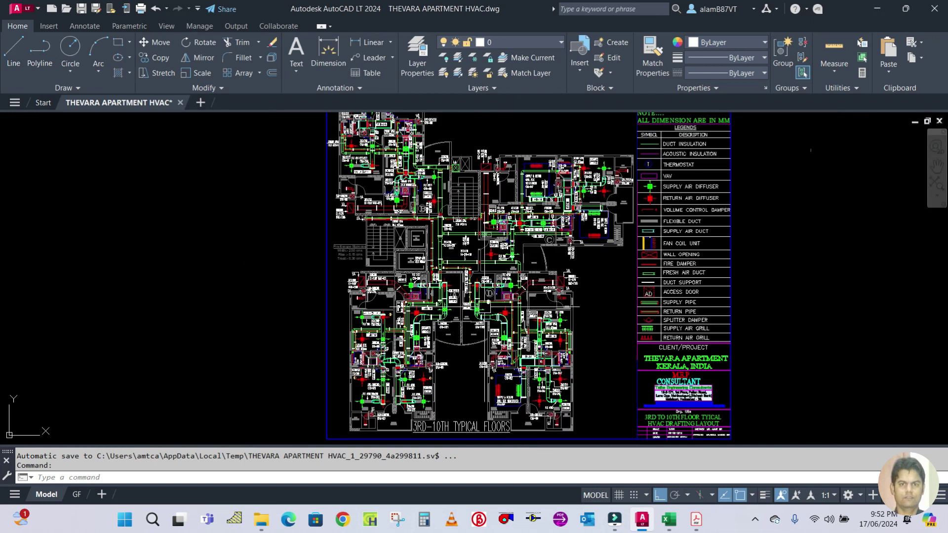
pyautogui.scroll(6, 486, 309)
pyautogui.scroll(5, 453, 229)
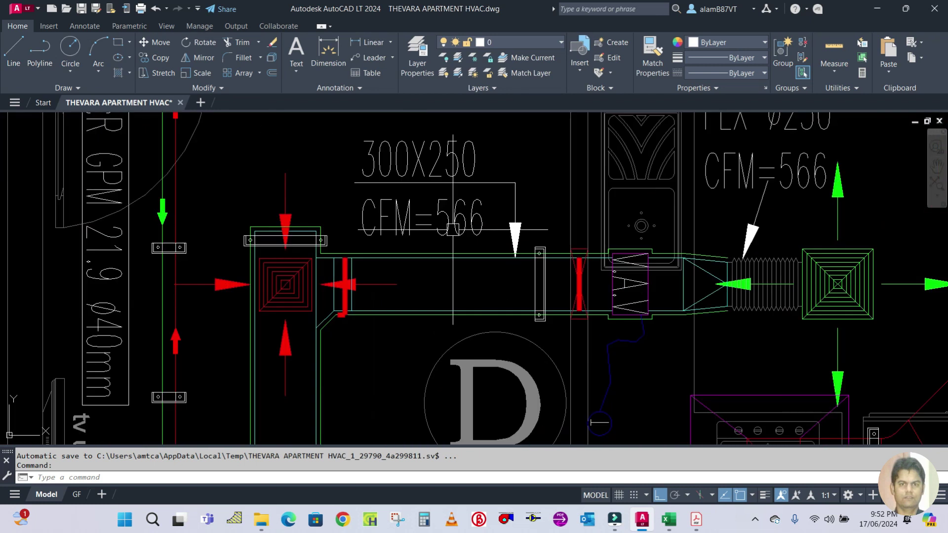
pyautogui.moveTo(490, 260); pyautogui.dragTo(457, 300)
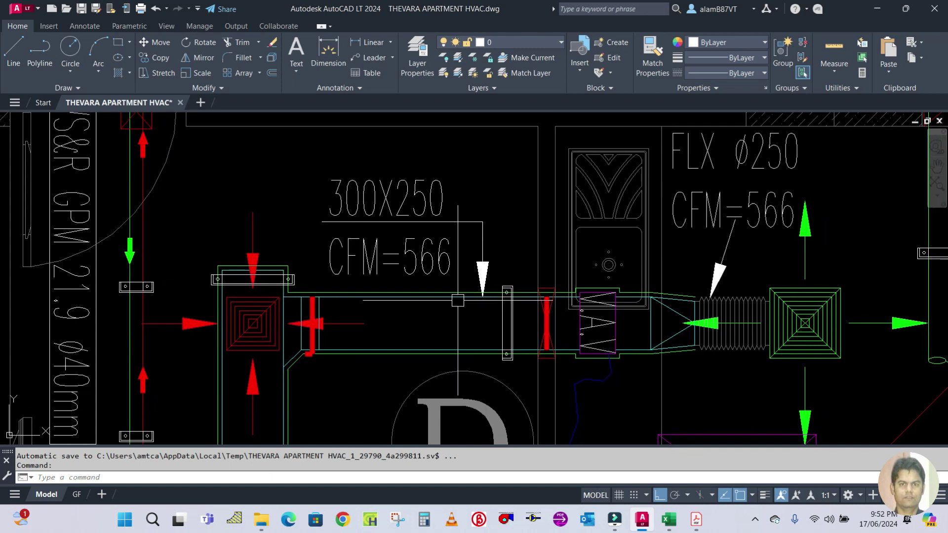
pyautogui.hotkey('alt', 'Tab')
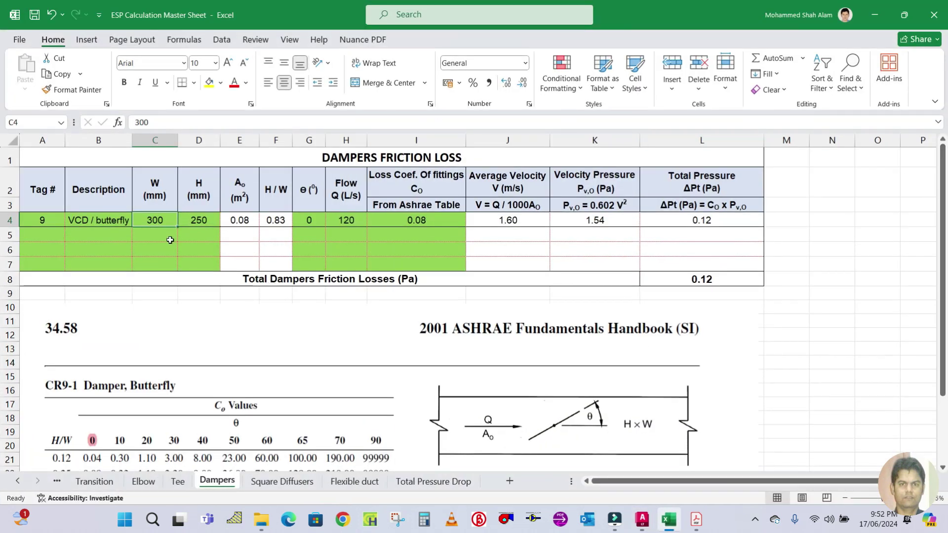
# - Check the damper's height against the AutoCAD duct label and its blade angle against the handbook's CR9-1 butterfly damper diagram
pyautogui.click(202, 219)
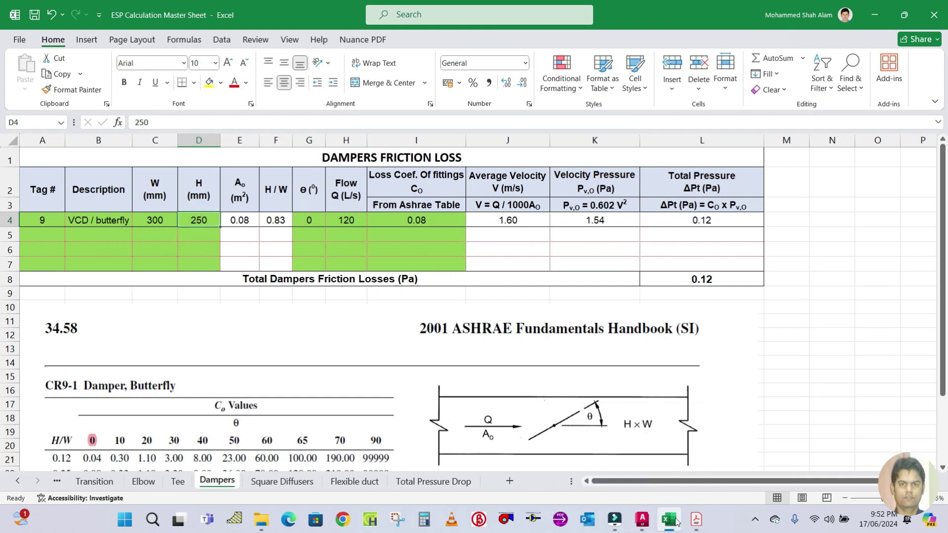
pyautogui.click(641, 523)
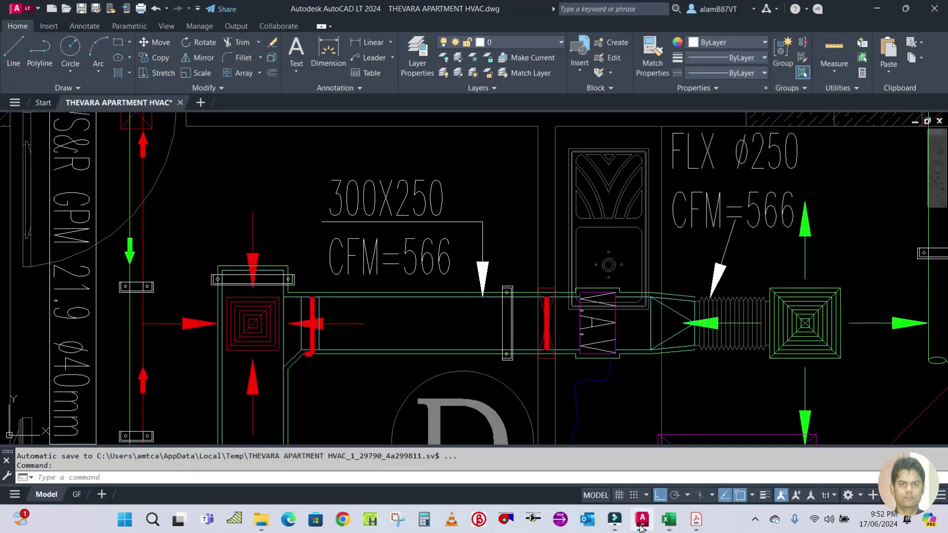
pyautogui.click(640, 526)
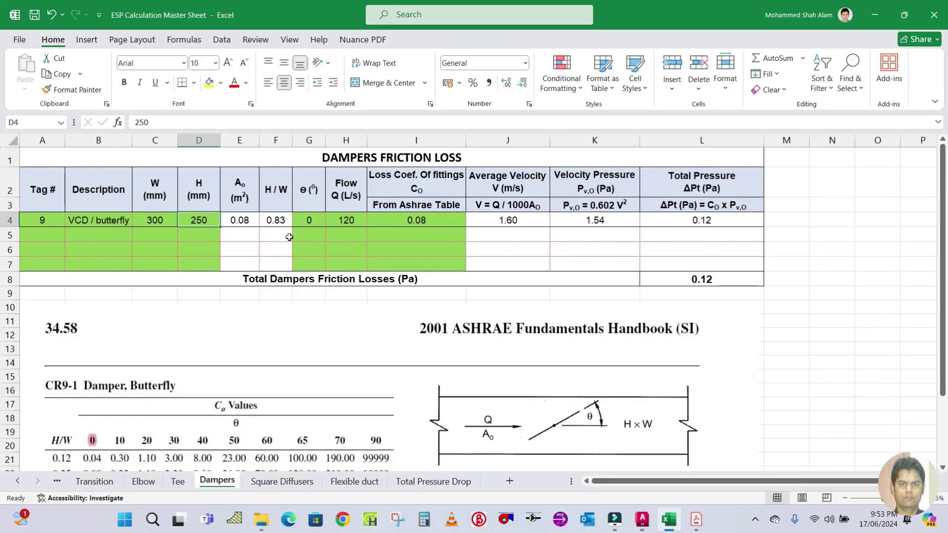
pyautogui.click(316, 218)
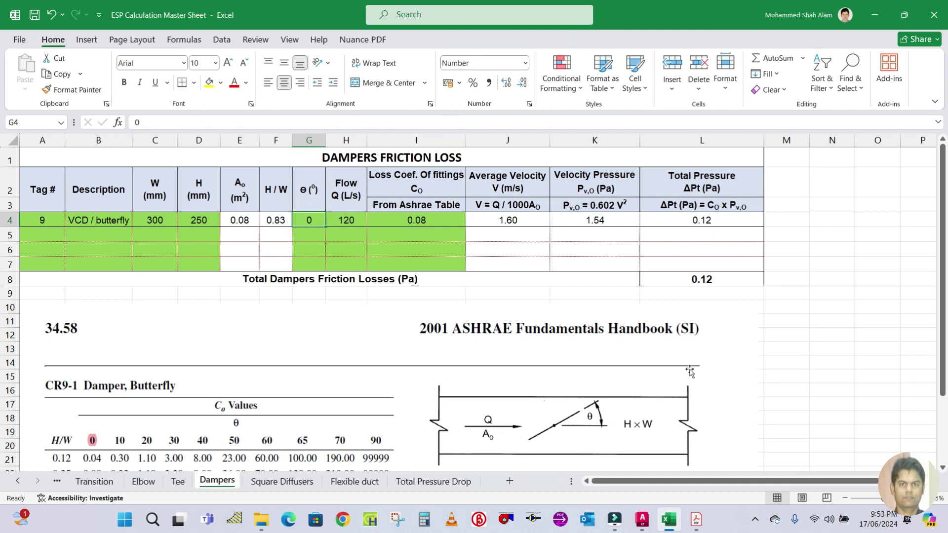
pyautogui.click(696, 523)
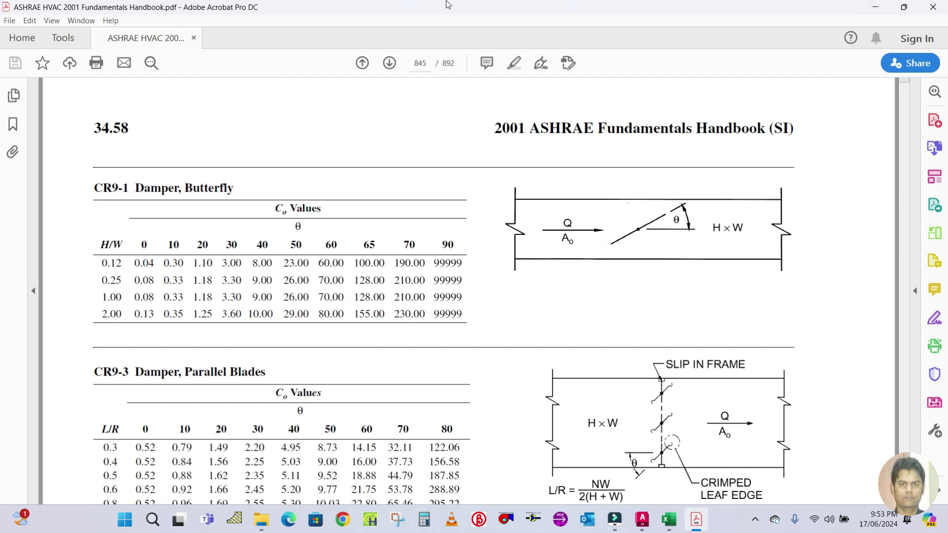
pyautogui.click(641, 518)
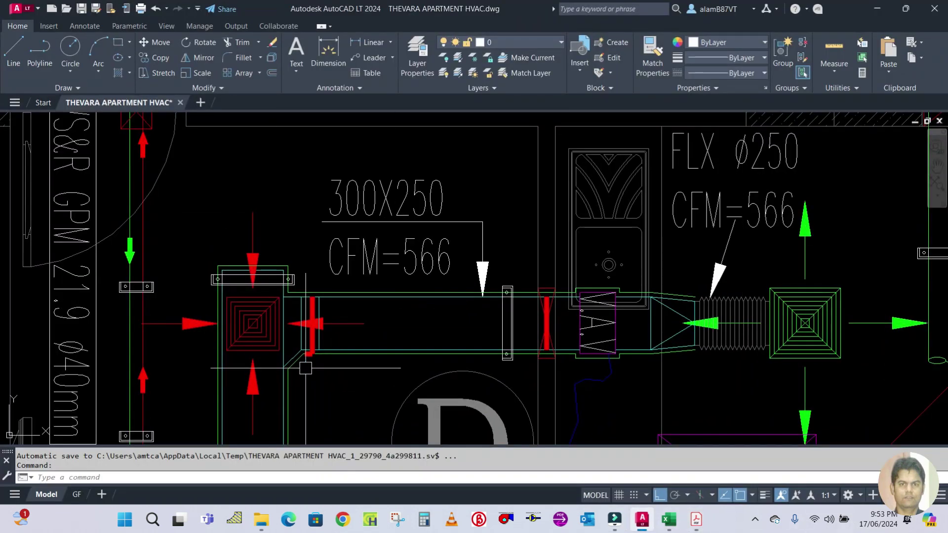
pyautogui.click(668, 518)
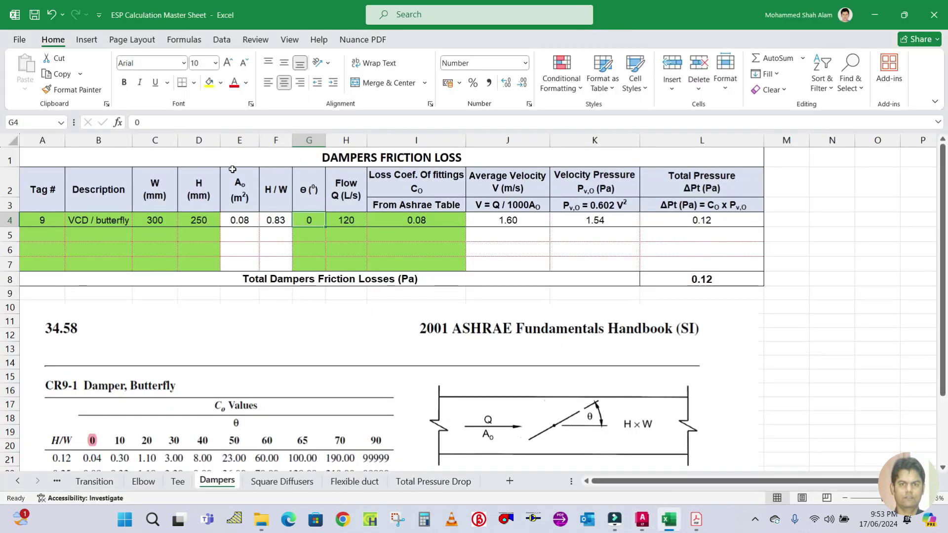
# - Read the duct's CFM in AutoCAD and convert it to L/s in Calculator by dividing 566 by 2.119
pyautogui.click(346, 220)
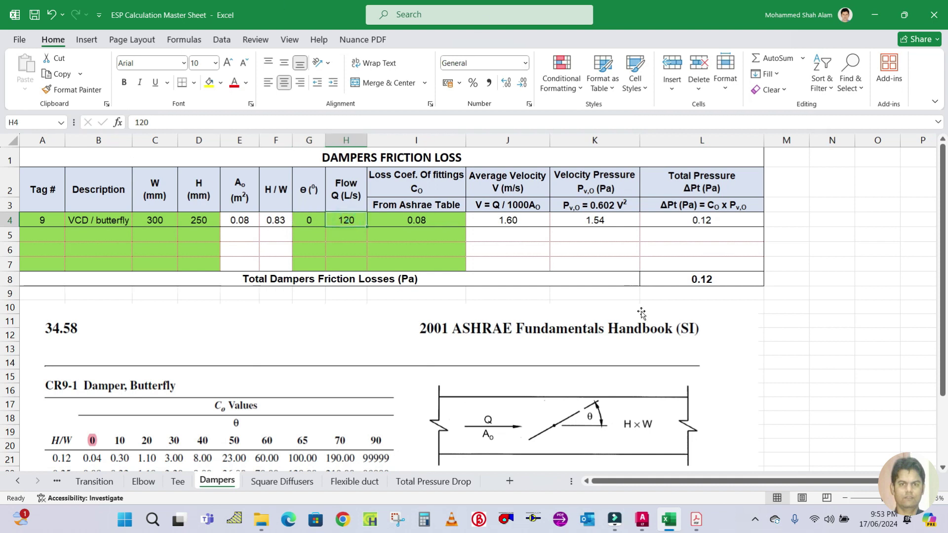
pyautogui.click(641, 519)
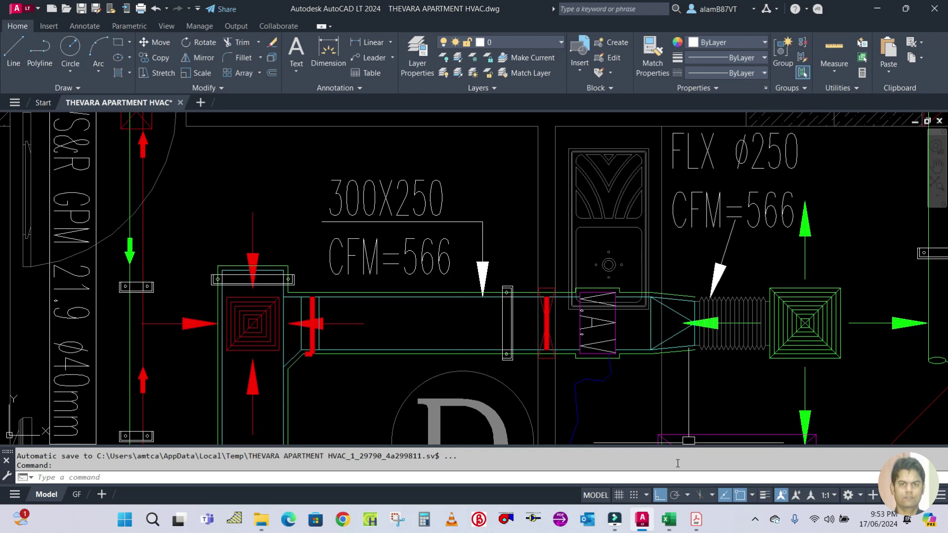
pyautogui.click(424, 519)
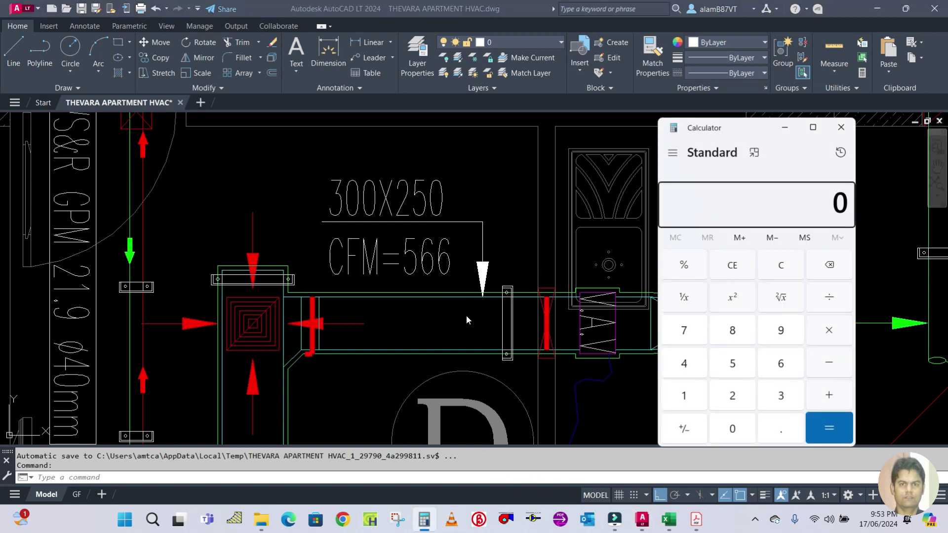
pyautogui.write('566 ÷ ')
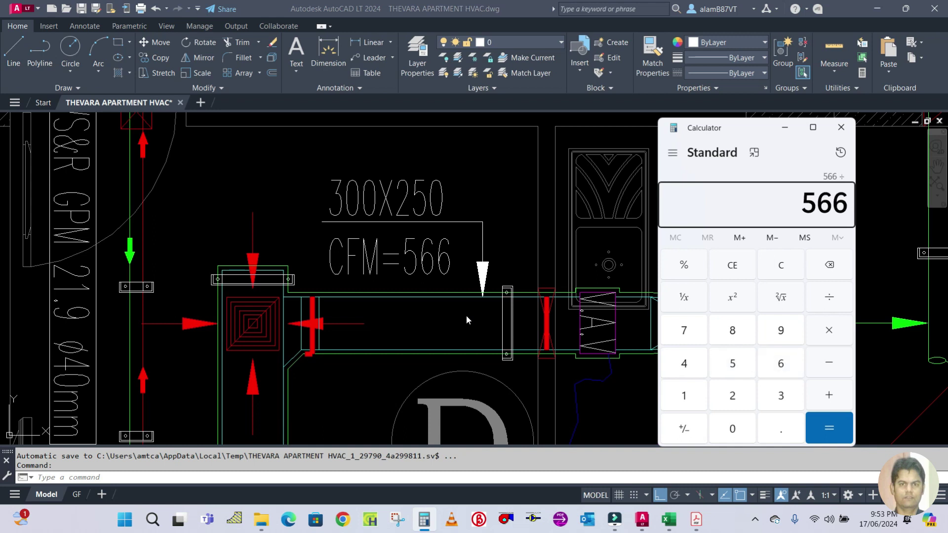
pyautogui.write('2.119')
pyautogui.press('Return')
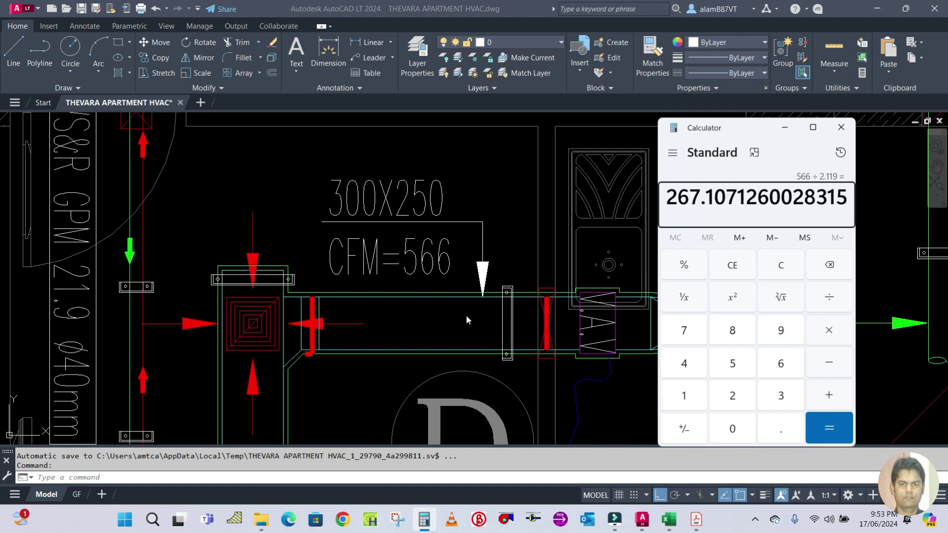
# - Set the butterfly damper's flow in H4 of the Excel Dampers sheet to 267 L/s
pyautogui.click(668, 519)
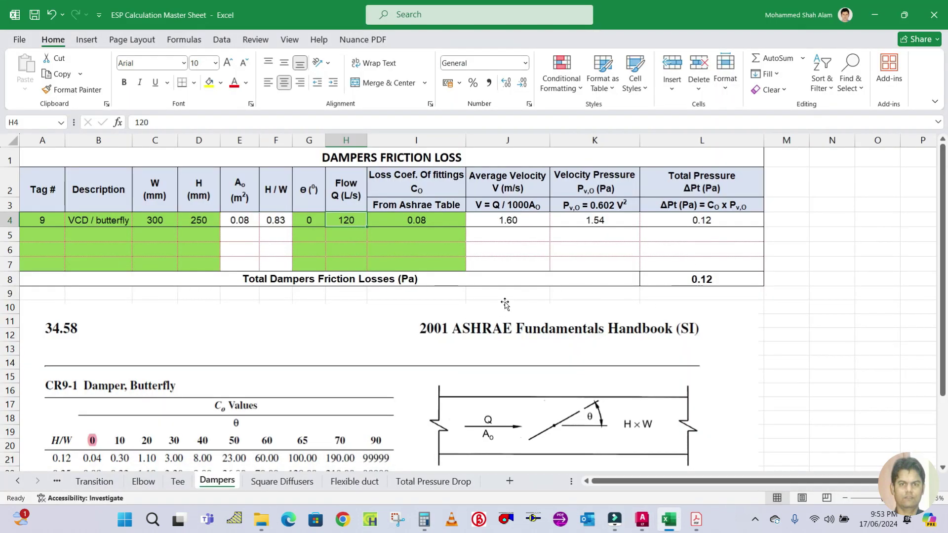
pyautogui.write('267')
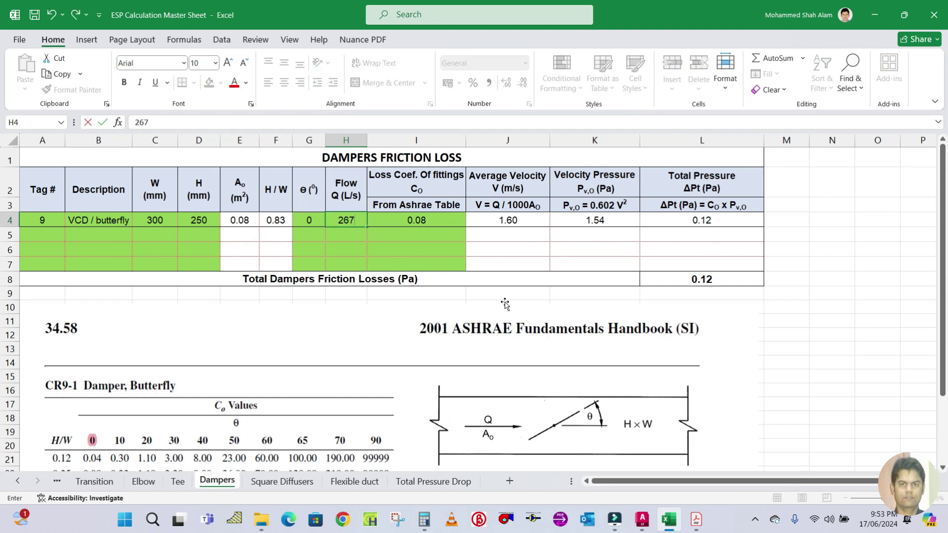
pyautogui.press('Return')
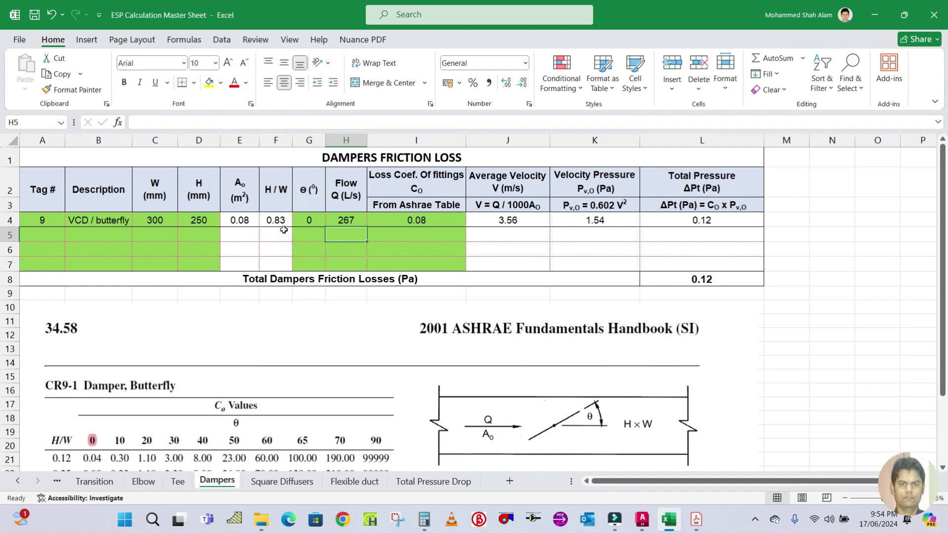
# - Consult the CR9-1 butterfly damper loss coefficient table in the Acrobat handbook and return to the Excel sheet
pyautogui.click(670, 523)
pyautogui.click(696, 520)
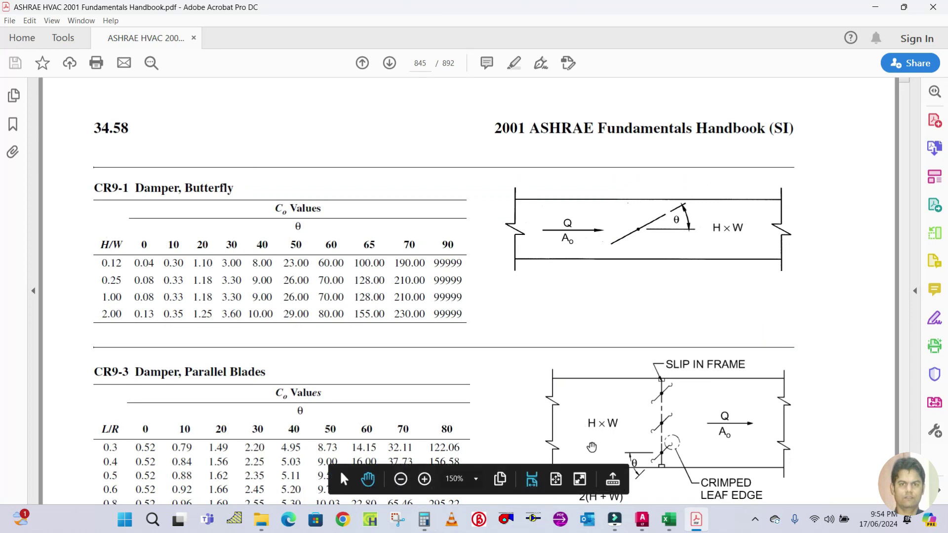
pyautogui.click(663, 525)
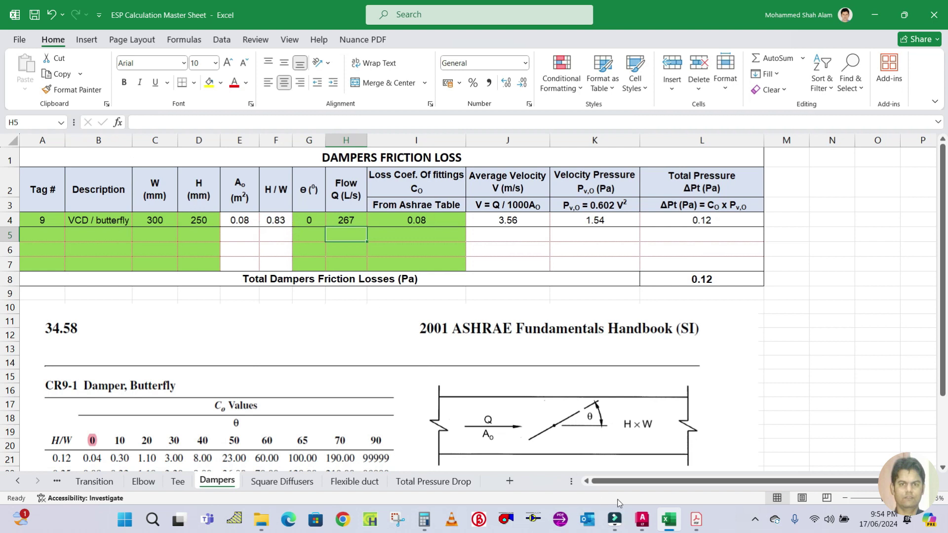
# - Check the damper's H/W ratio in F4 and highlight the 1.00 H/W entry in the Acrobat handbook's CR9-1 table
pyautogui.moveTo(665, 522)
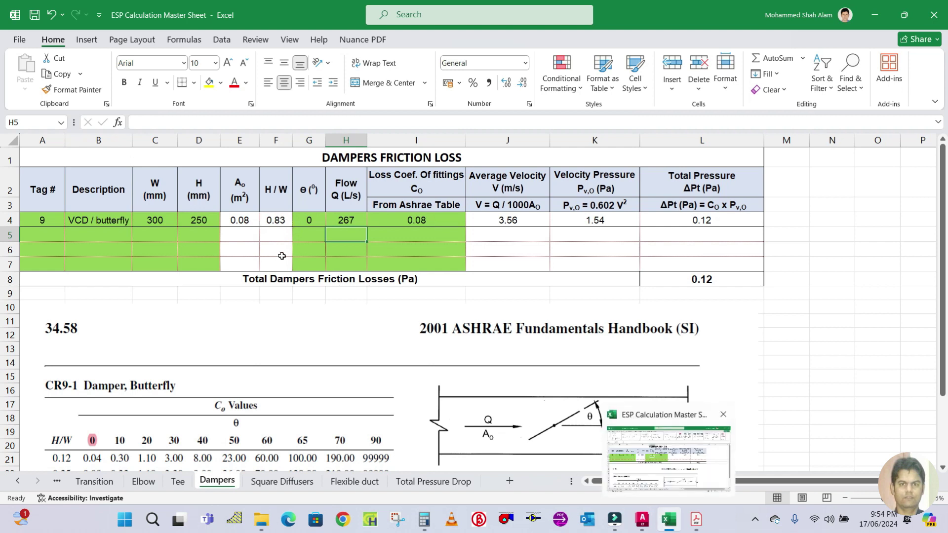
pyautogui.click(284, 220)
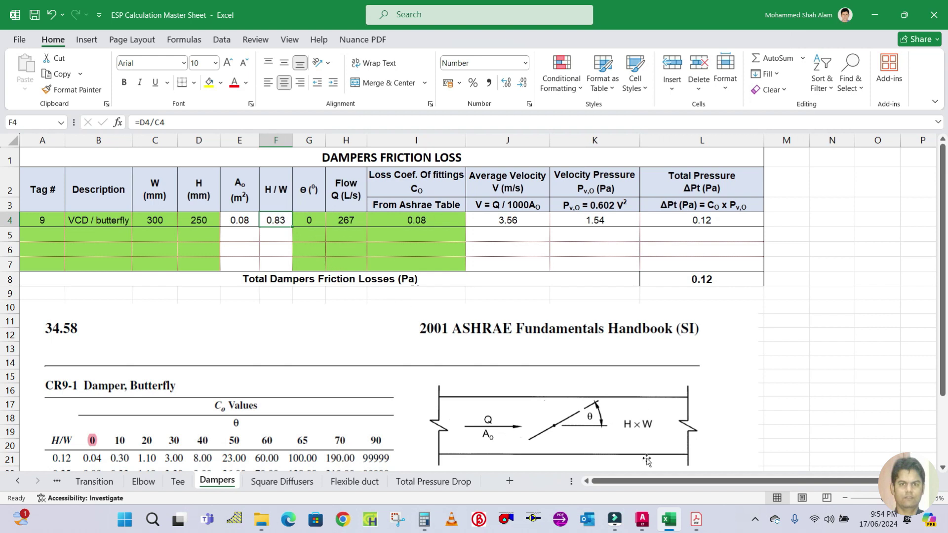
pyautogui.click(669, 522)
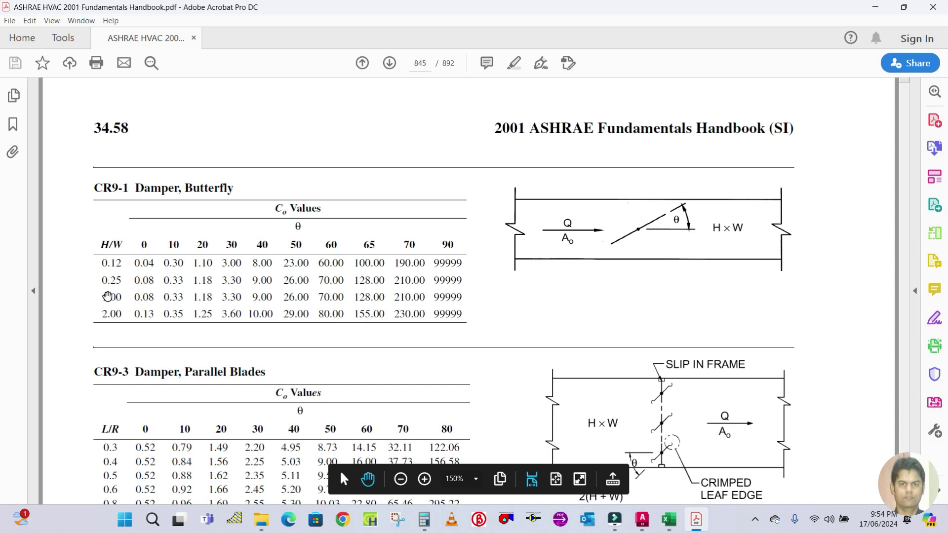
pyautogui.click(514, 63)
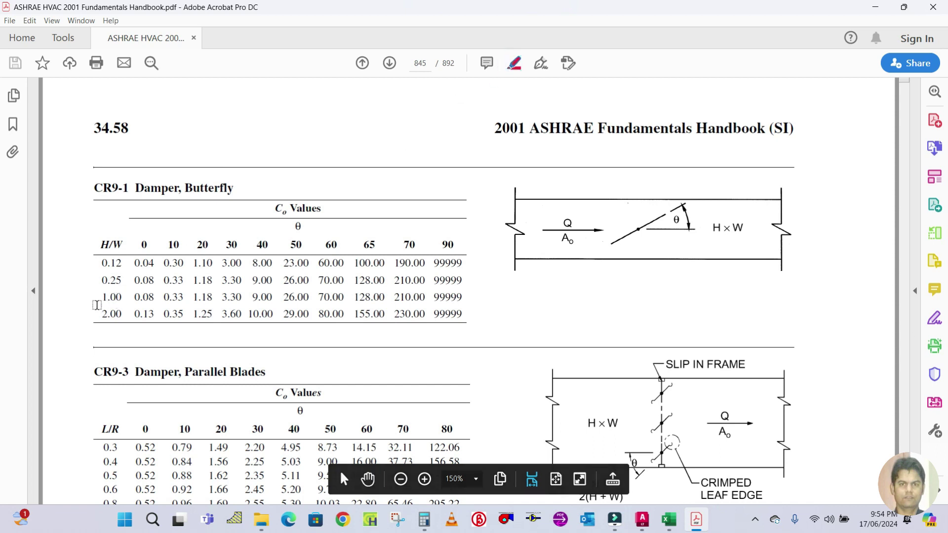
pyautogui.moveTo(99, 297); pyautogui.dragTo(124, 297)
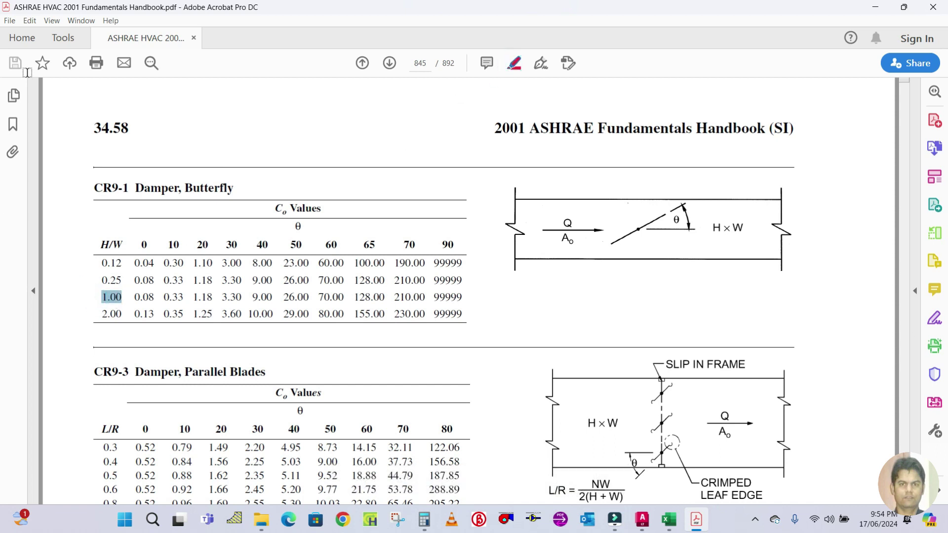
pyautogui.click(672, 519)
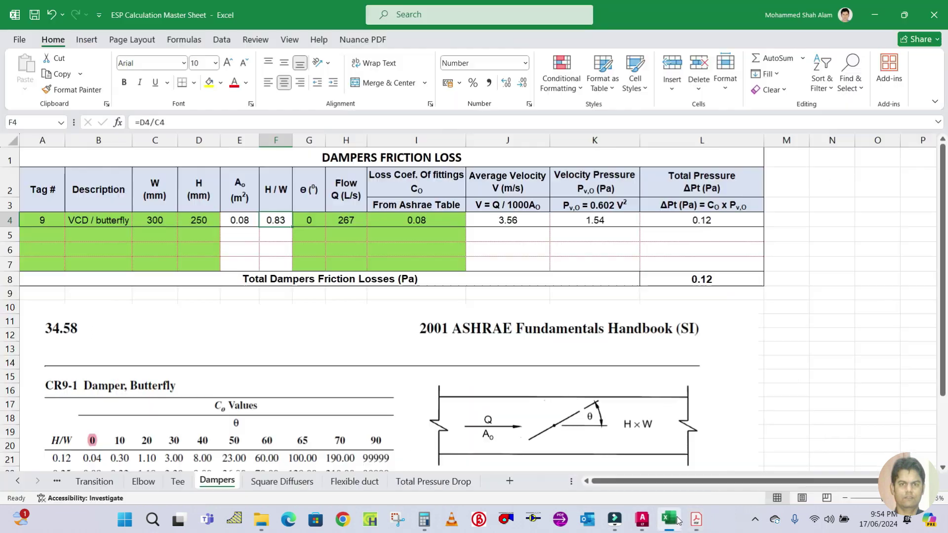
pyautogui.click(677, 521)
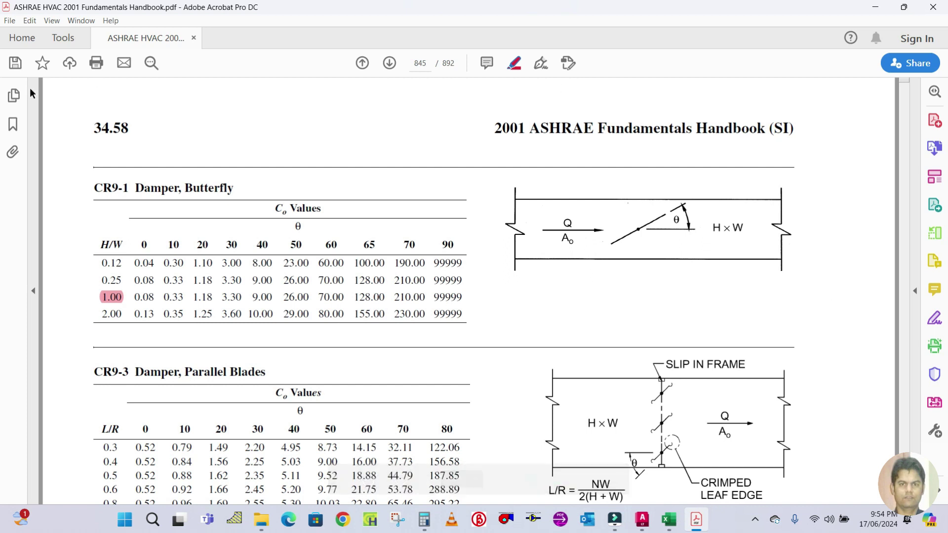
# - Highlight the 0 blade-angle heading and the 0.08 coefficient in the 1.00 row of CR9-1, and return to I4 in Excel
pyautogui.moveTo(152, 241); pyautogui.dragTo(140, 243)
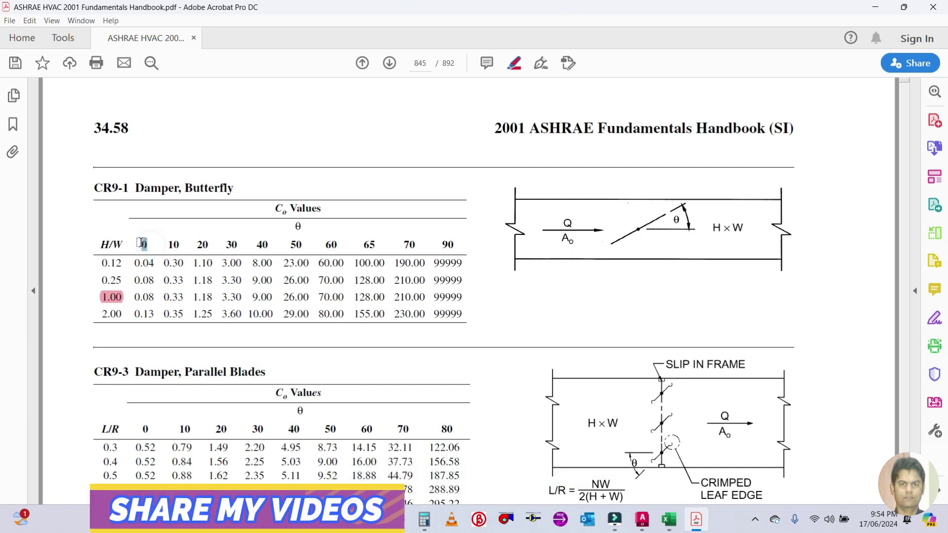
pyautogui.moveTo(155, 298); pyautogui.dragTo(130, 297)
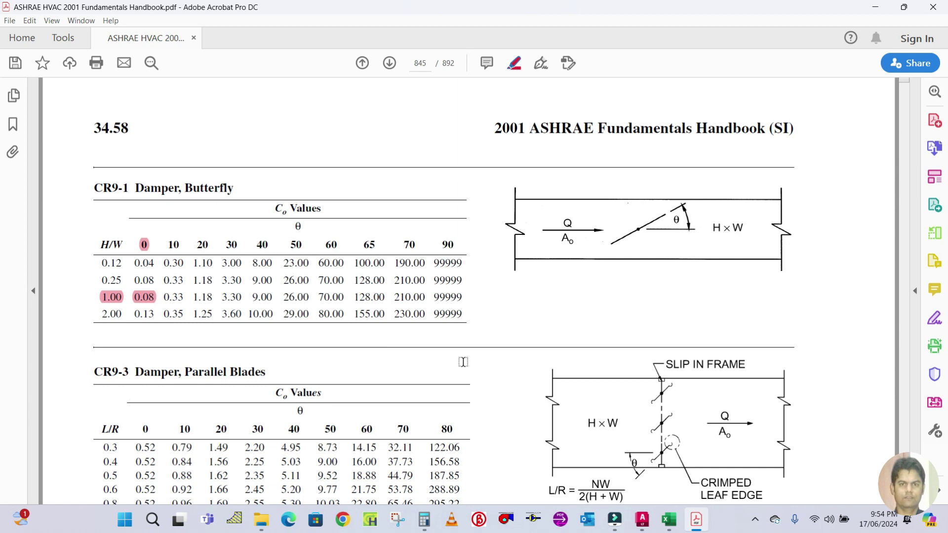
pyautogui.click(675, 527)
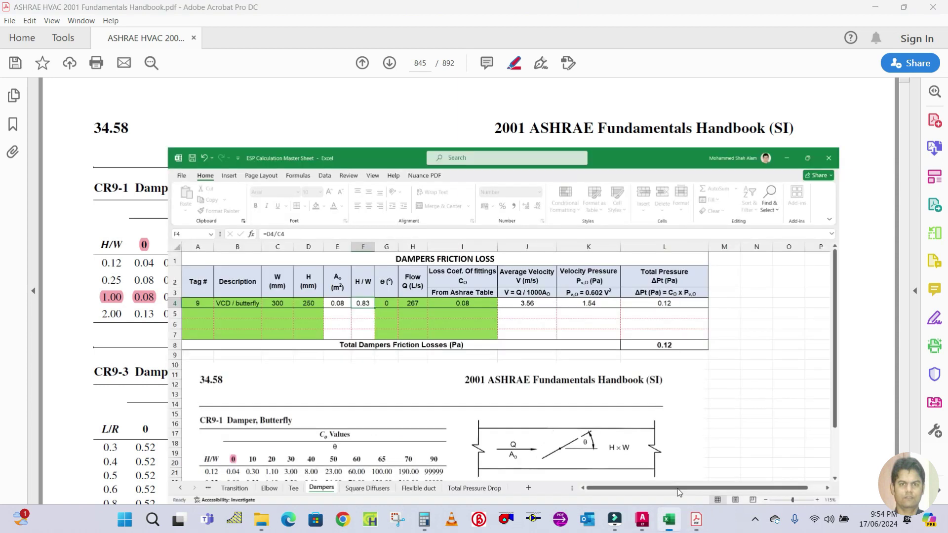
pyautogui.click(438, 219)
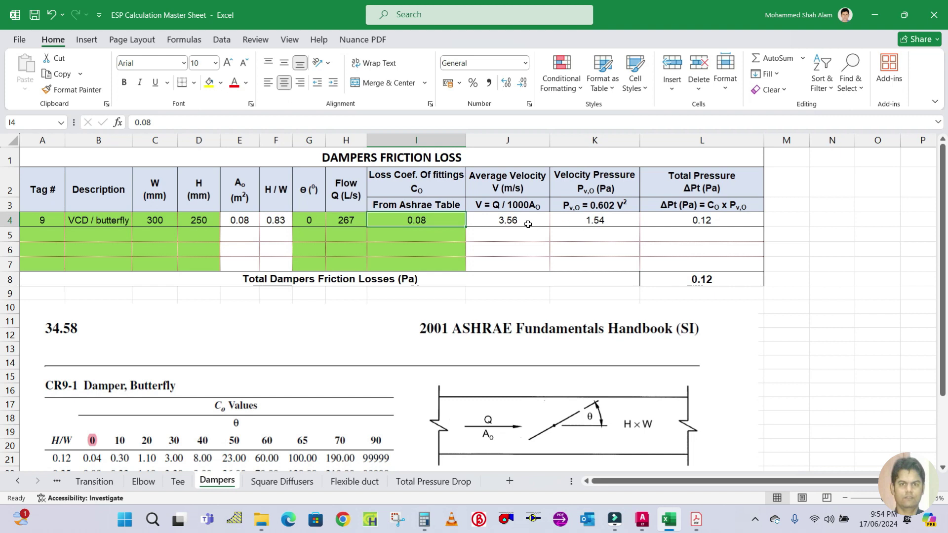
# - Inspect the row 4 formulas for average velocity, velocity pressure and total pressure in J4, K4 and L4
pyautogui.click(509, 227)
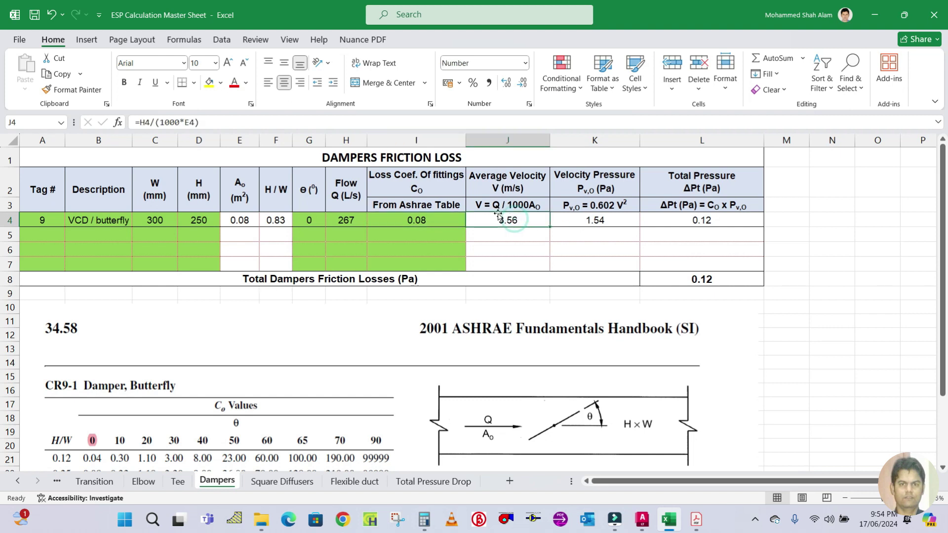
pyautogui.doubleClick(524, 218)
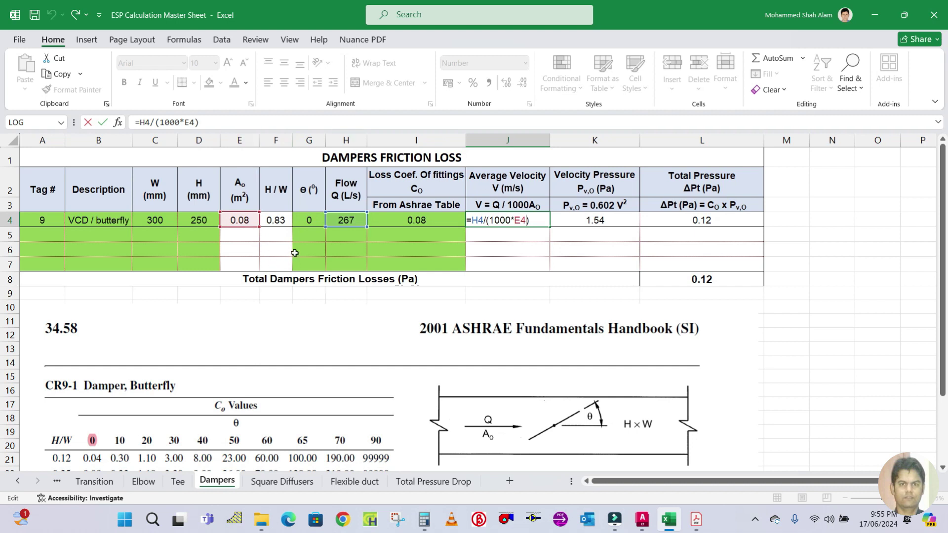
pyautogui.hotkey('ctrl', 'Return')
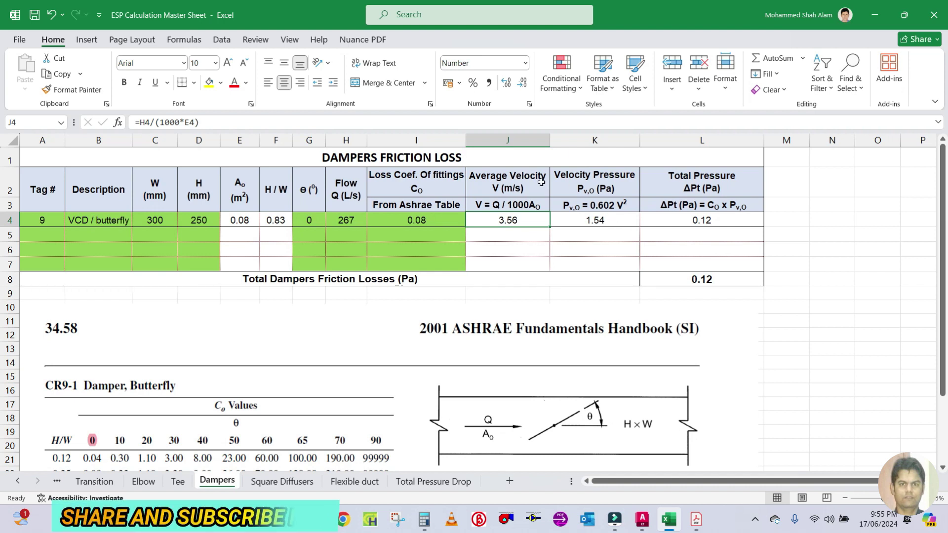
pyautogui.click(610, 220)
pyautogui.doubleClick(611, 221)
pyautogui.press('Escape')
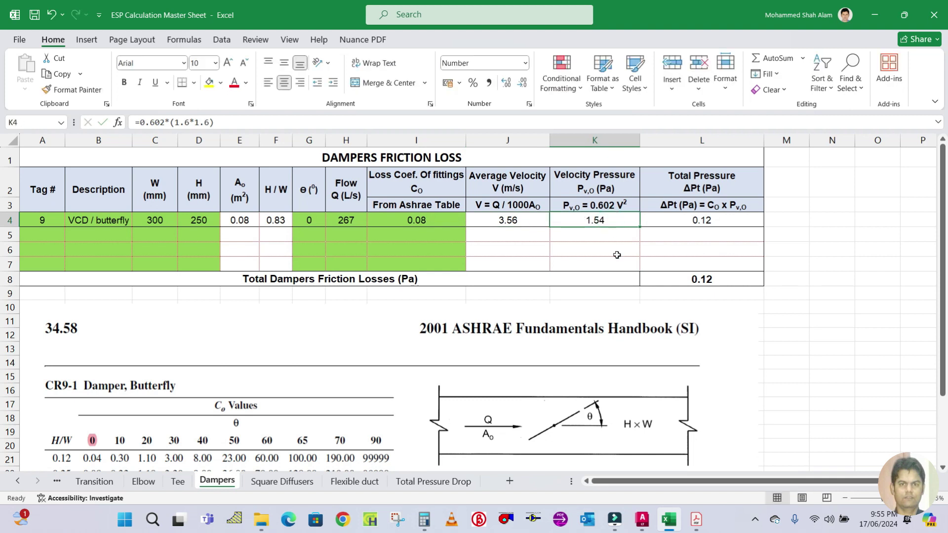
pyautogui.doubleClick(712, 220)
pyautogui.press('Escape')
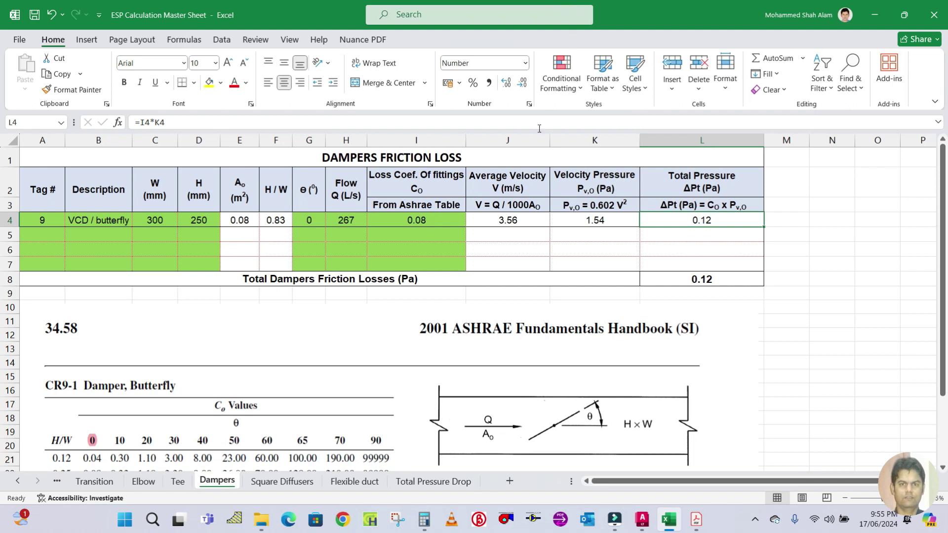
# - Compare the pasted CR9-1 picture with the Acrobat handbook page and inspect the total dampers friction loss formula in L8
pyautogui.scroll(-2, 430, 411)
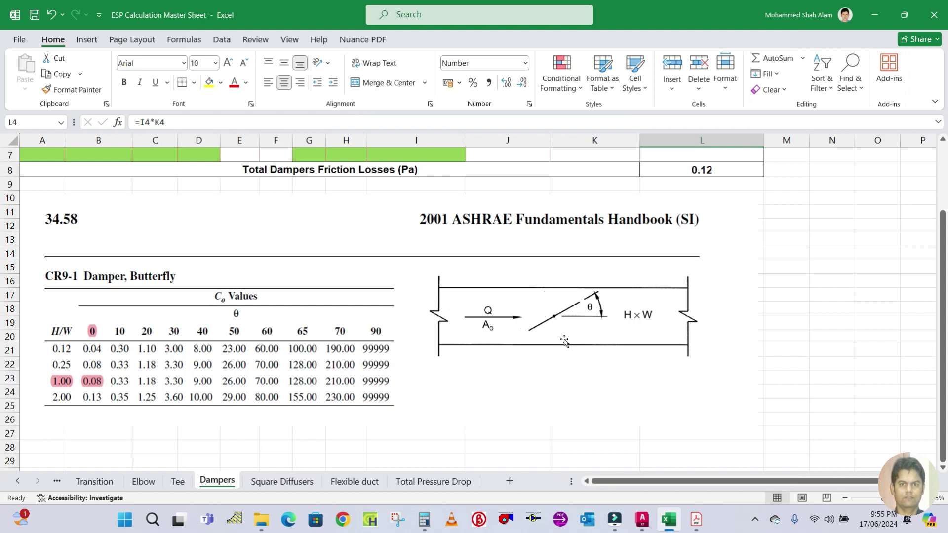
pyautogui.click(600, 328)
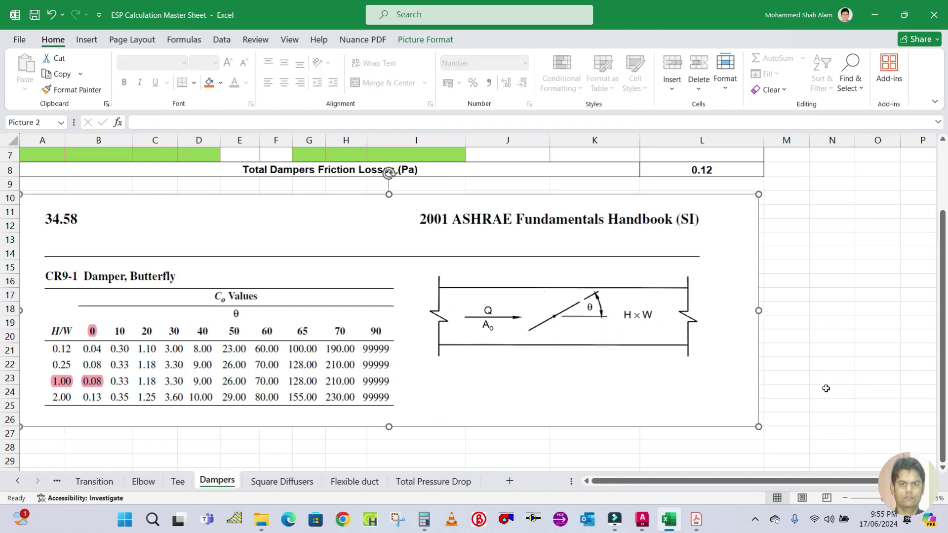
pyautogui.click(692, 522)
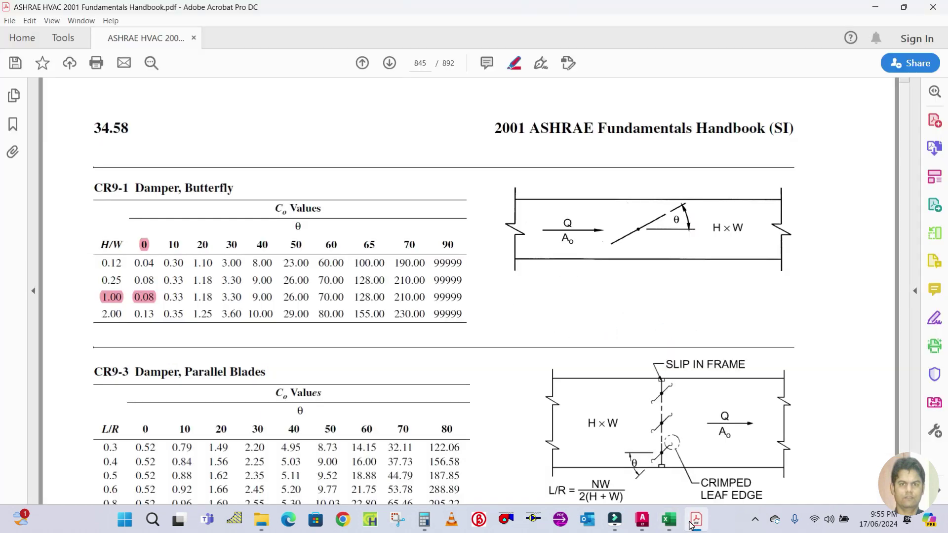
pyautogui.click(692, 522)
pyautogui.click(841, 308)
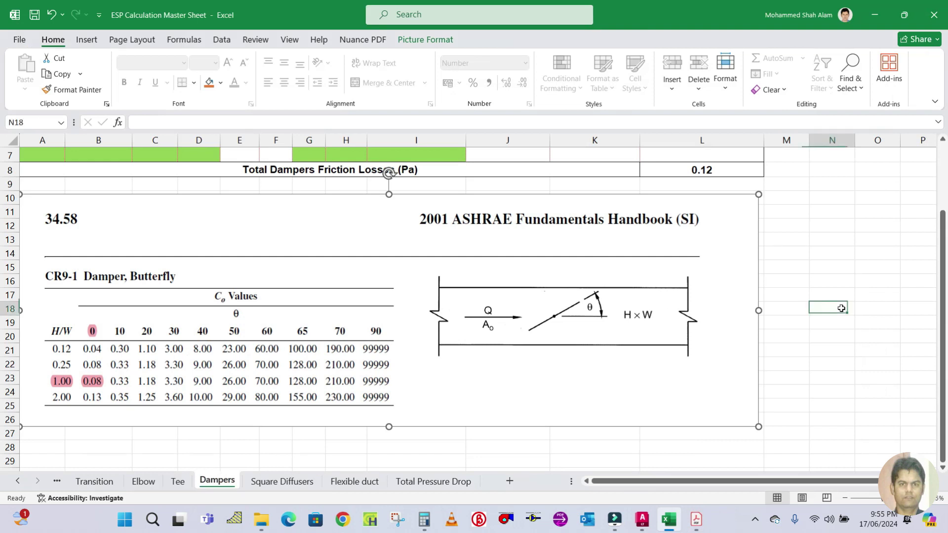
pyautogui.scroll(2, 829, 308)
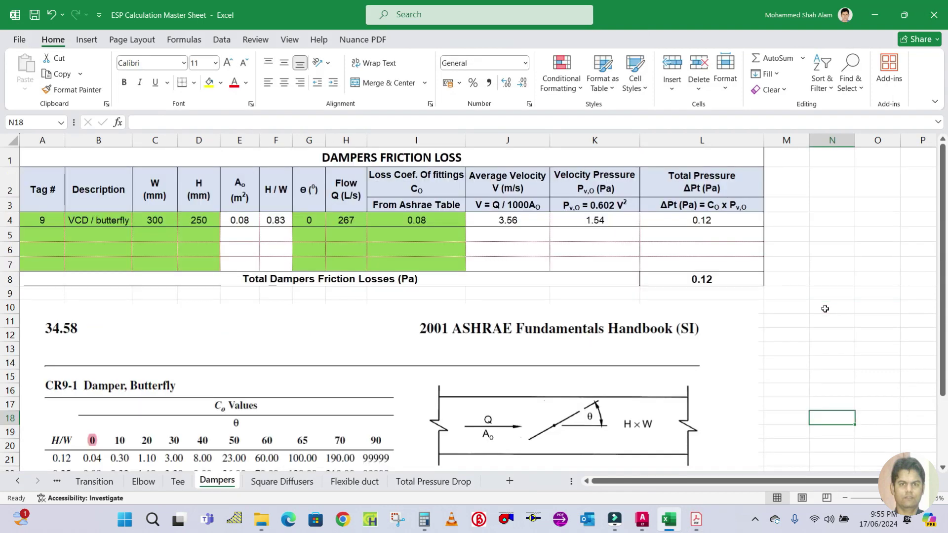
pyautogui.doubleClick(703, 279)
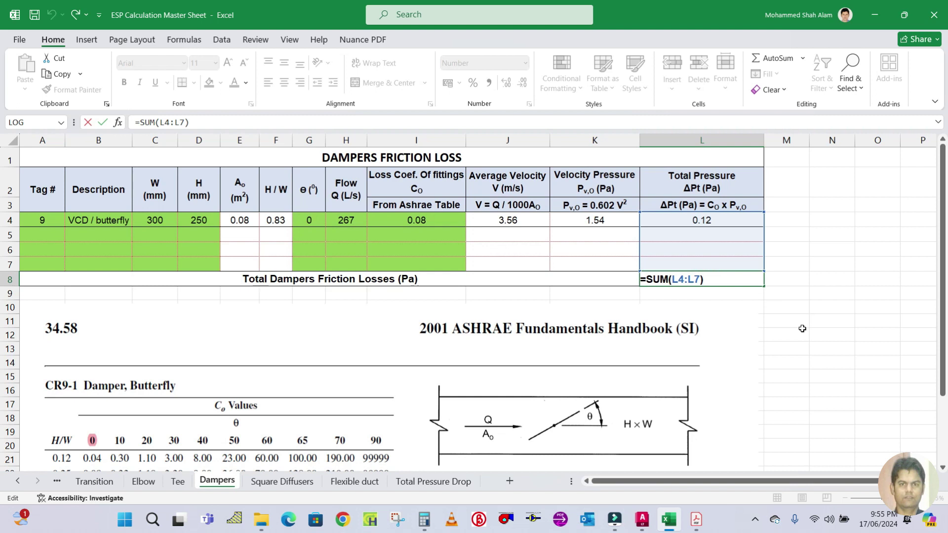
pyautogui.press('Escape')
# - Examine the 300X250 duct run and its dampers in the AutoCAD drawing, and return to the Excel sheet
pyautogui.click(642, 519)
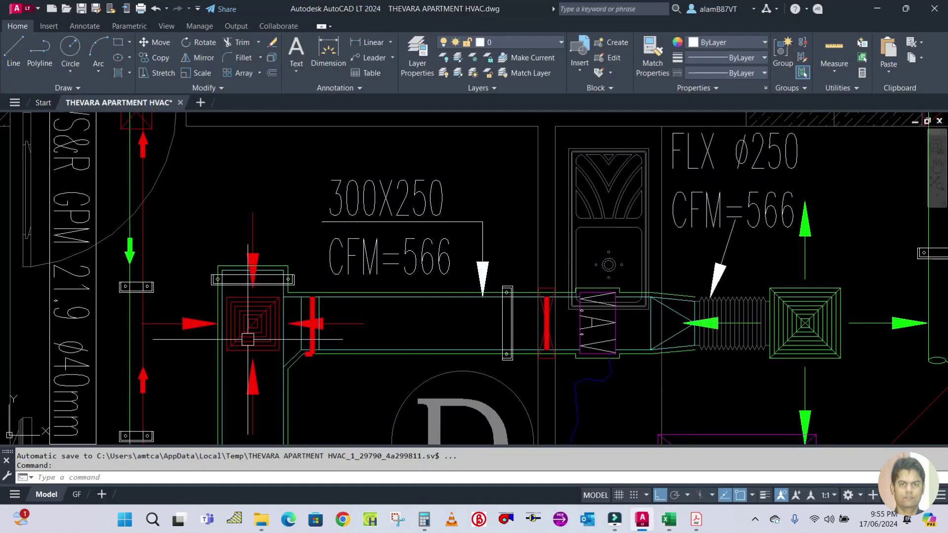
pyautogui.moveTo(628, 373); pyautogui.dragTo(583, 363)
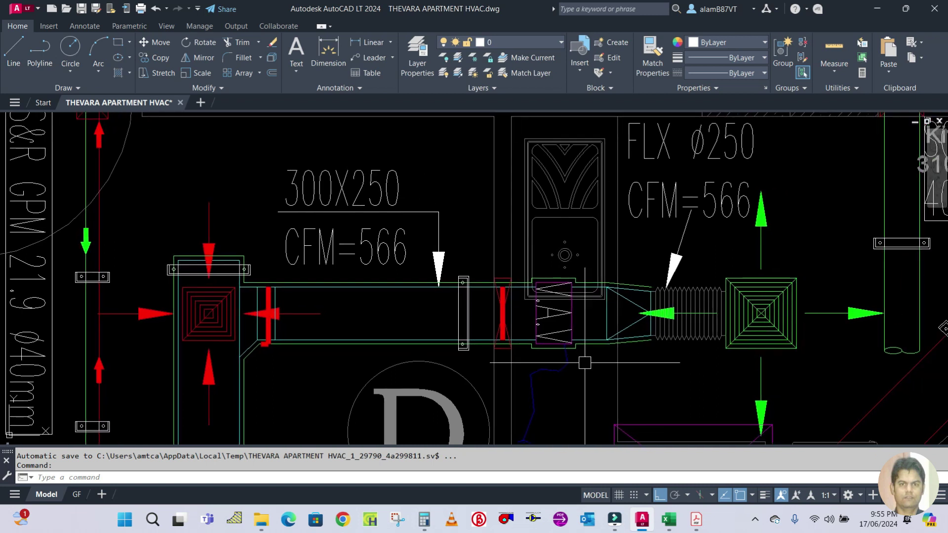
pyautogui.click(669, 519)
# - Duplicate the VCD / butterfly damper entry from row 4 into row 5 and set the copy's tag number to 12
pyautogui.moveTo(42, 220); pyautogui.dragTo(666, 217)
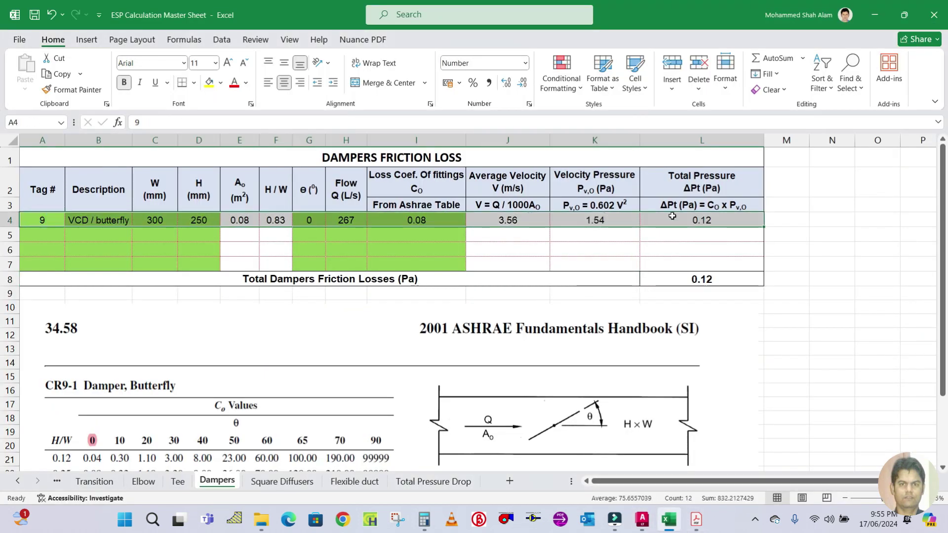
pyautogui.hotkey('ctrl', 'c')
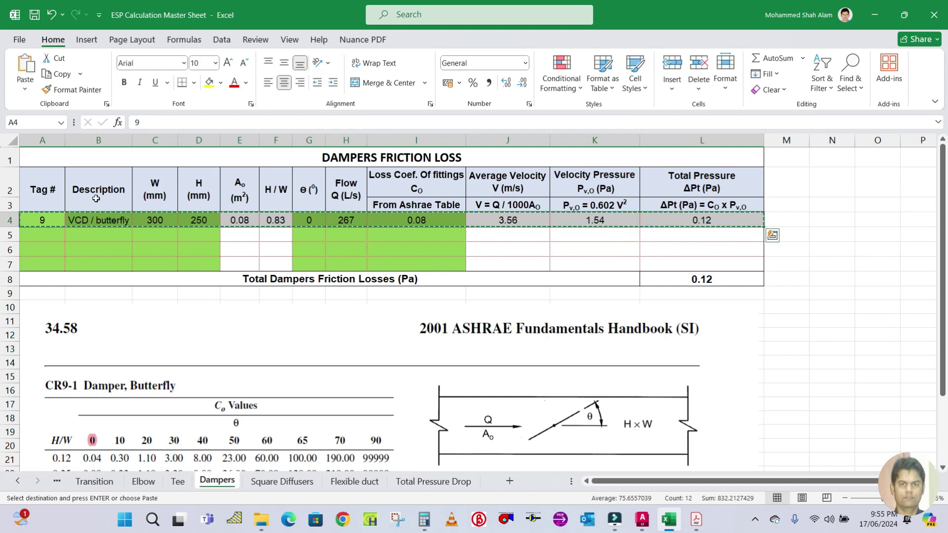
pyautogui.click(52, 232)
pyautogui.hotkey('ctrl', 'v')
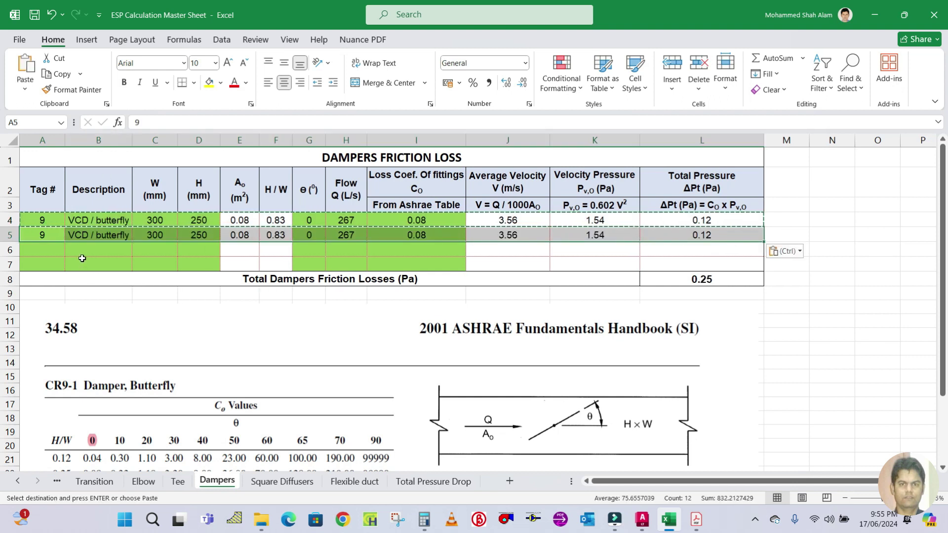
pyautogui.click(52, 234)
pyautogui.moveTo(53, 236); pyautogui.dragTo(53, 241)
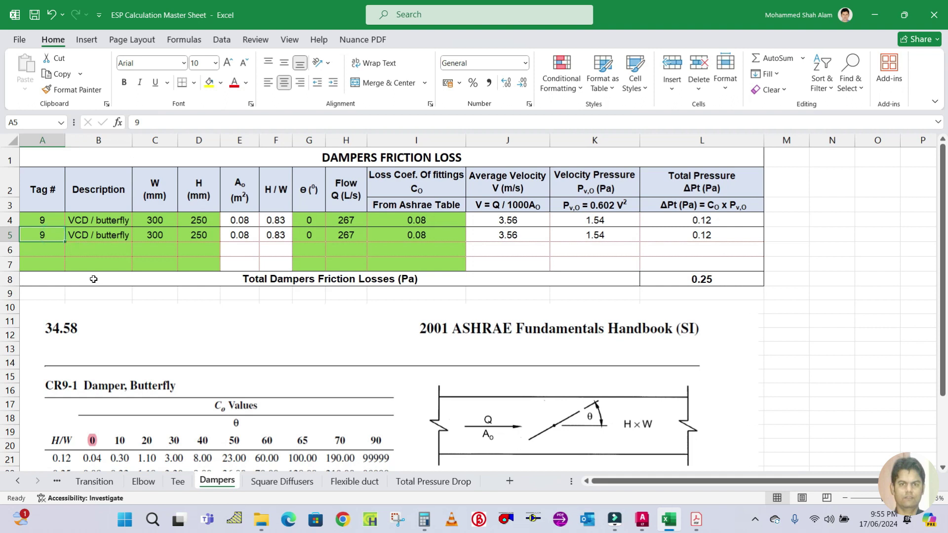
pyautogui.write('12')
pyautogui.click(96, 252)
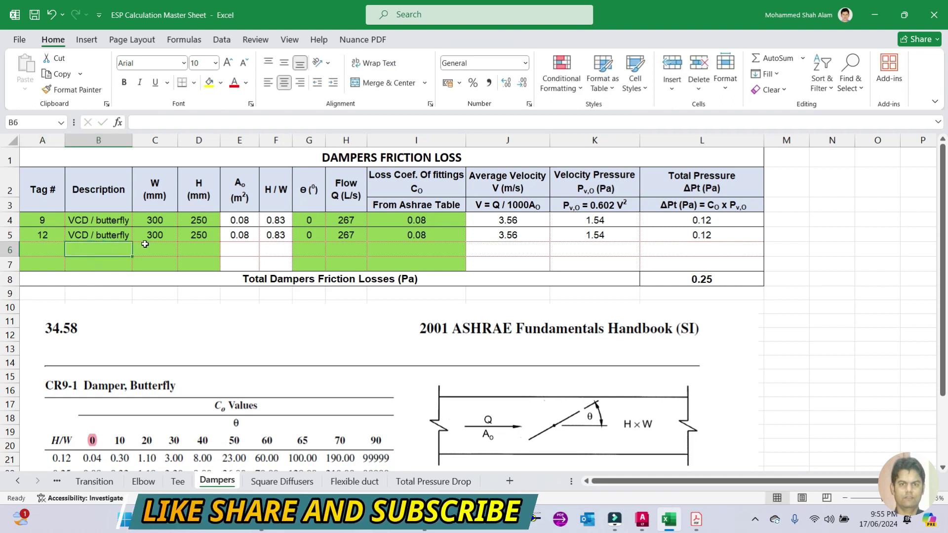
# - Set the row 5 damper's width to 250 mm, height to 200 mm and flow to 210 L/s
pyautogui.click(152, 236)
pyautogui.write('250')
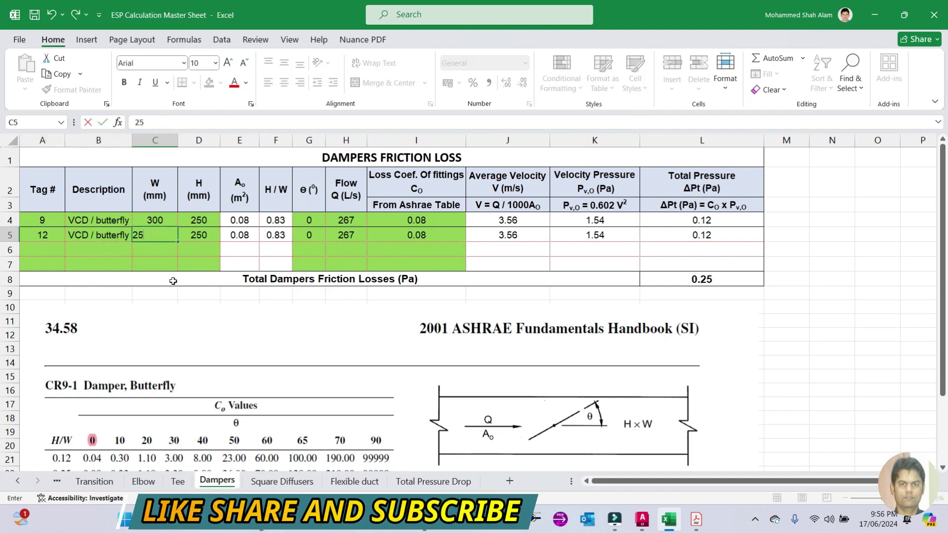
pyautogui.click(202, 235)
pyautogui.write('200')
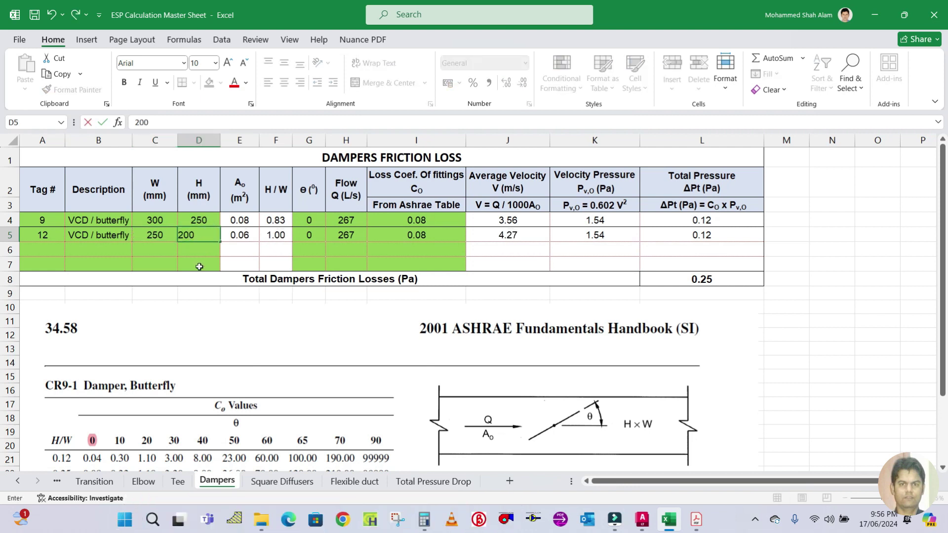
pyautogui.click(199, 266)
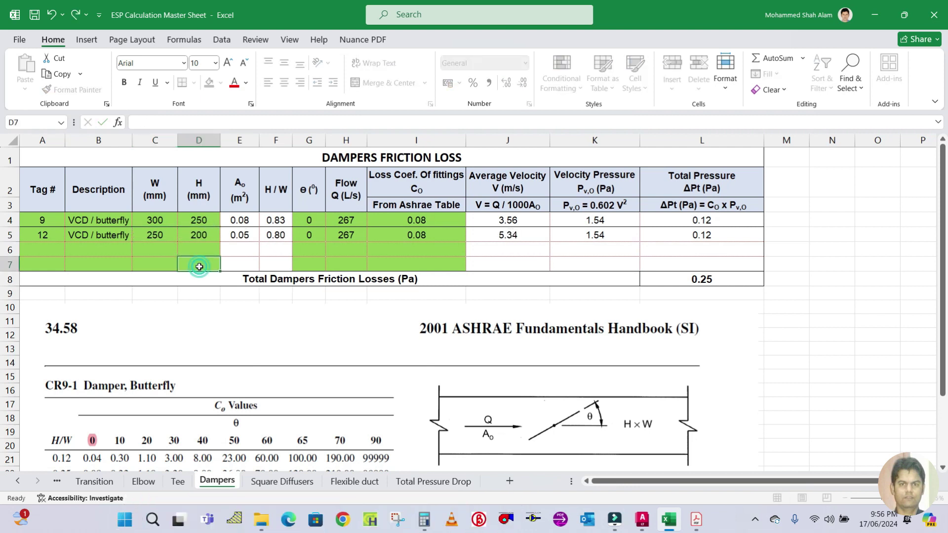
pyautogui.click(340, 238)
pyautogui.write('210')
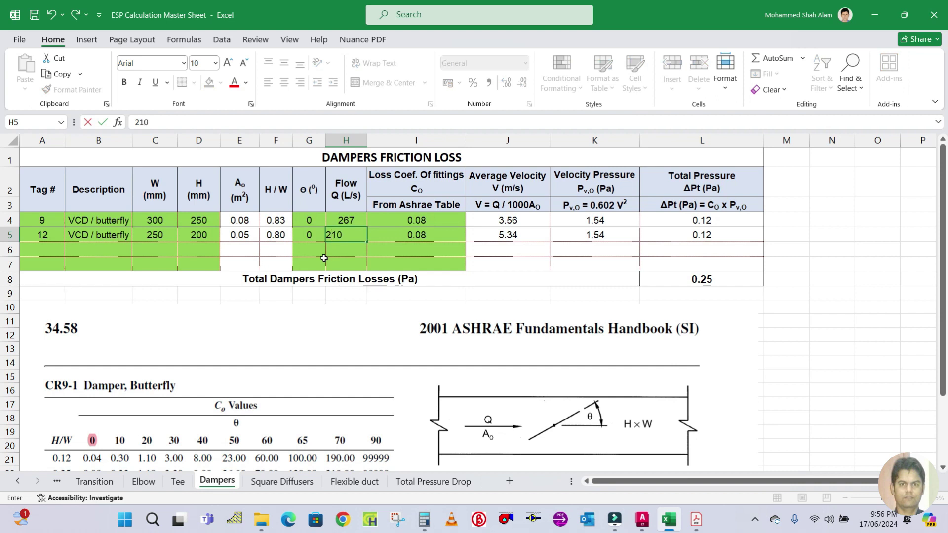
pyautogui.click(350, 258)
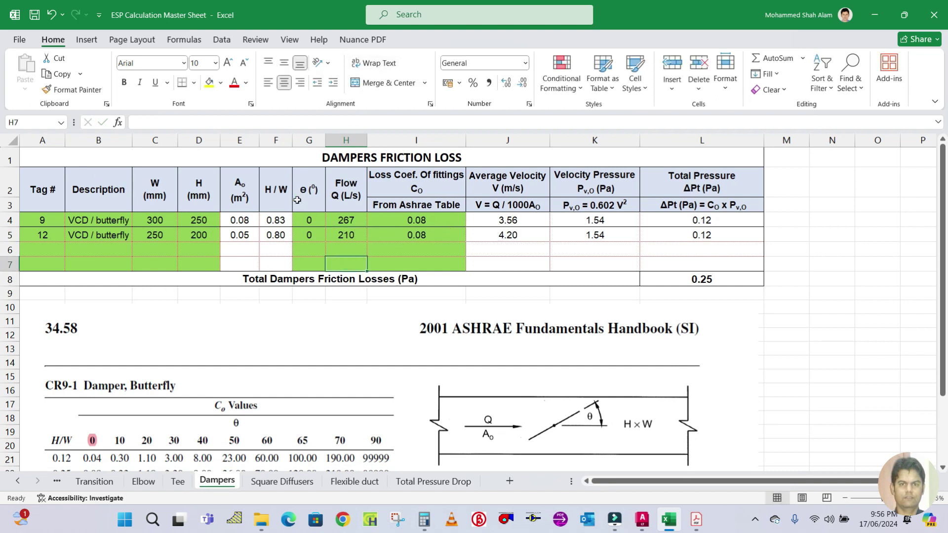
# - Check the row 5 damper's loss coefficient against the CR9-1 table in the Acrobat handbook, and inspect its total pressure formula in Excel
pyautogui.click(642, 518)
pyautogui.click(696, 520)
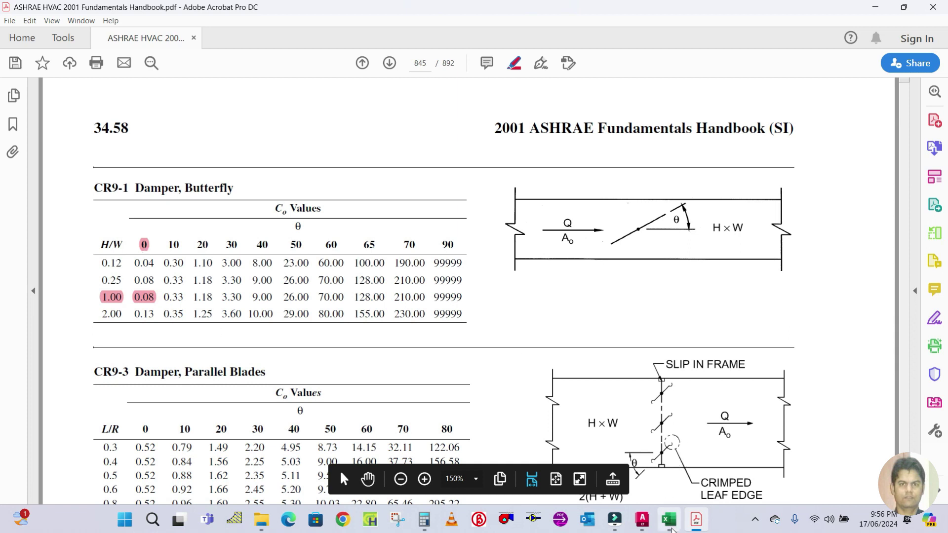
pyautogui.click(671, 525)
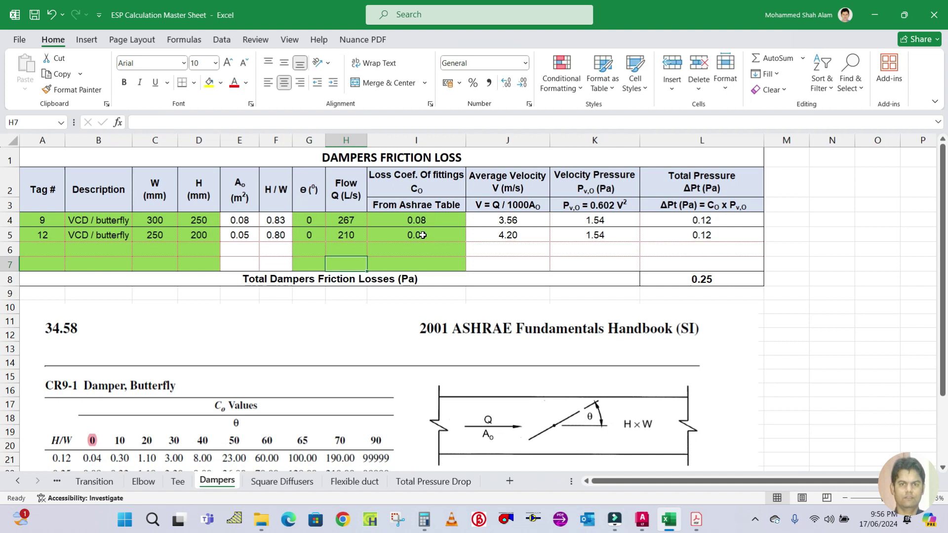
pyautogui.click(422, 234)
pyautogui.click(703, 232)
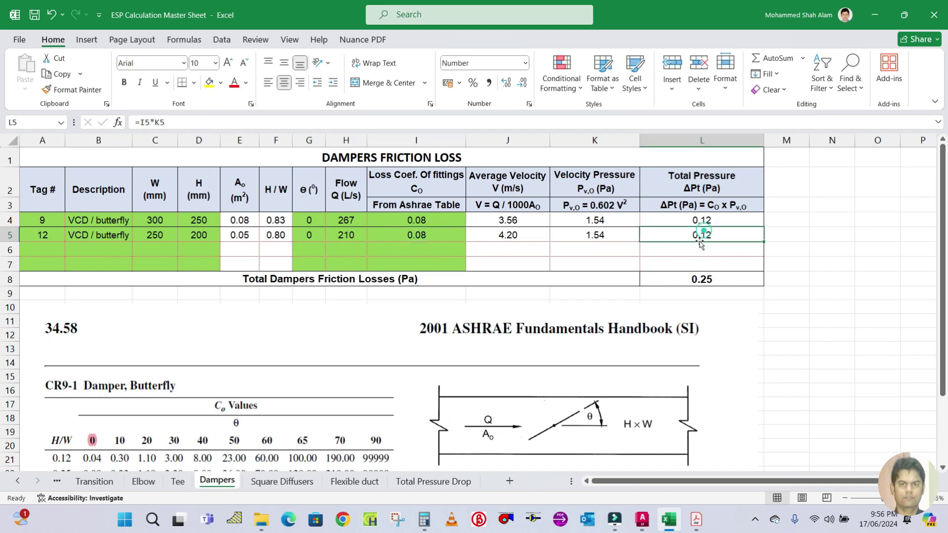
pyautogui.click(755, 329)
pyautogui.click(876, 377)
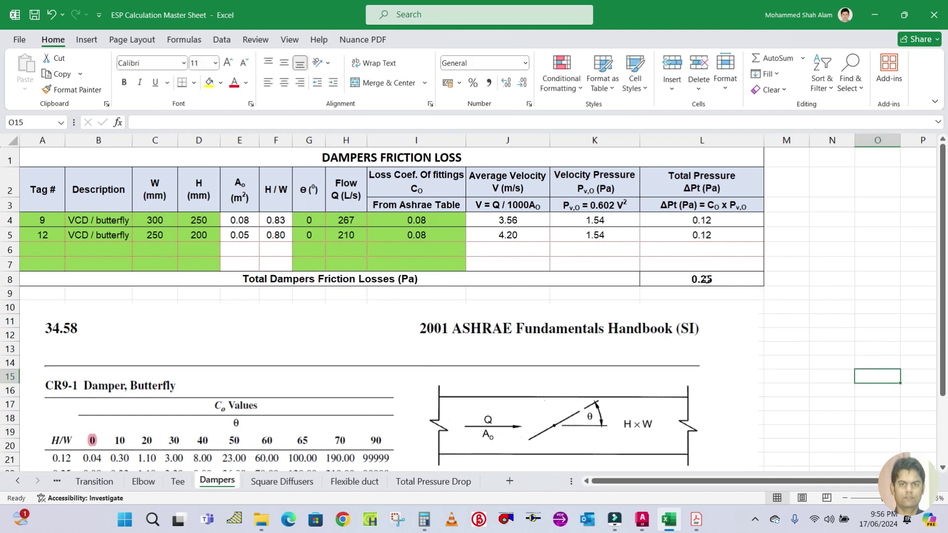
# - Inspect the Total Dampers Friction Losses formula in L8 and the cells it sums, leaving it unedited
pyautogui.click(705, 280)
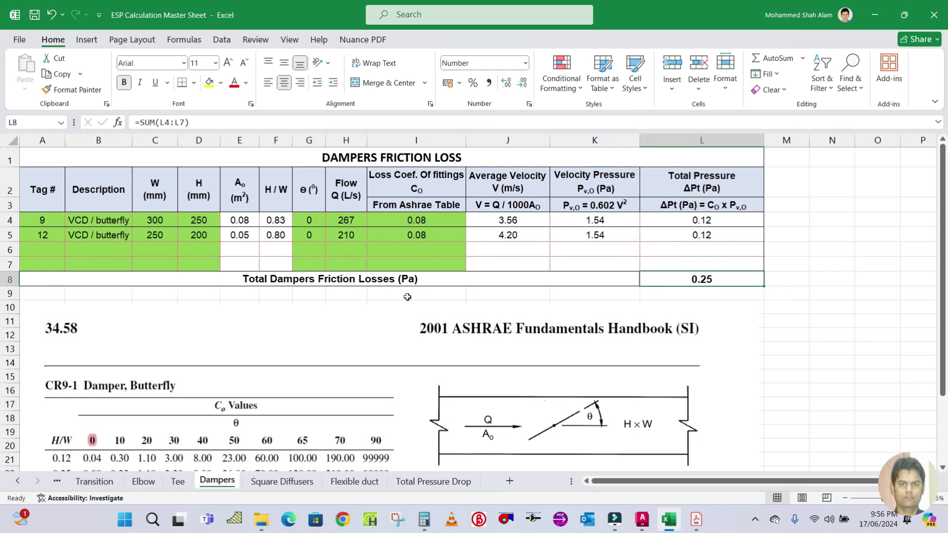
pyautogui.doubleClick(705, 280)
pyautogui.press('Escape')
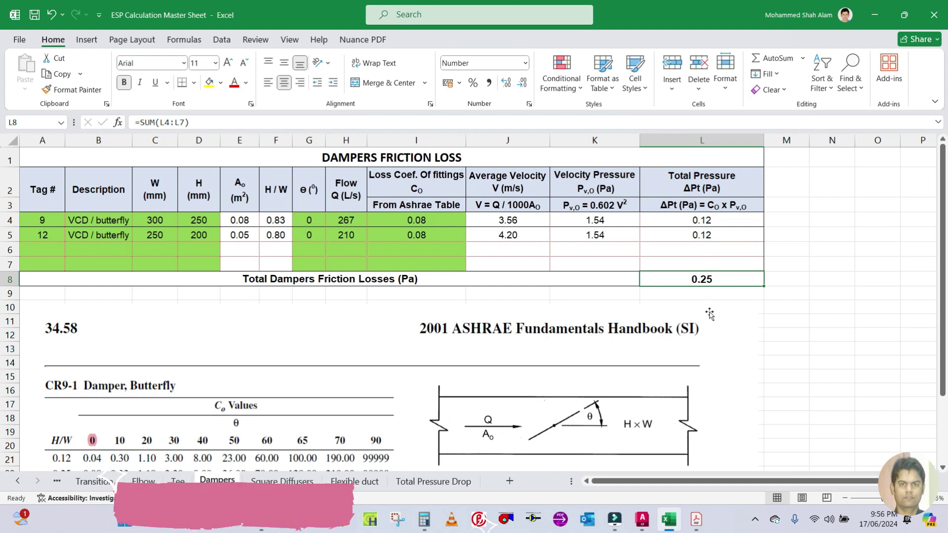
pyautogui.doubleClick(715, 279)
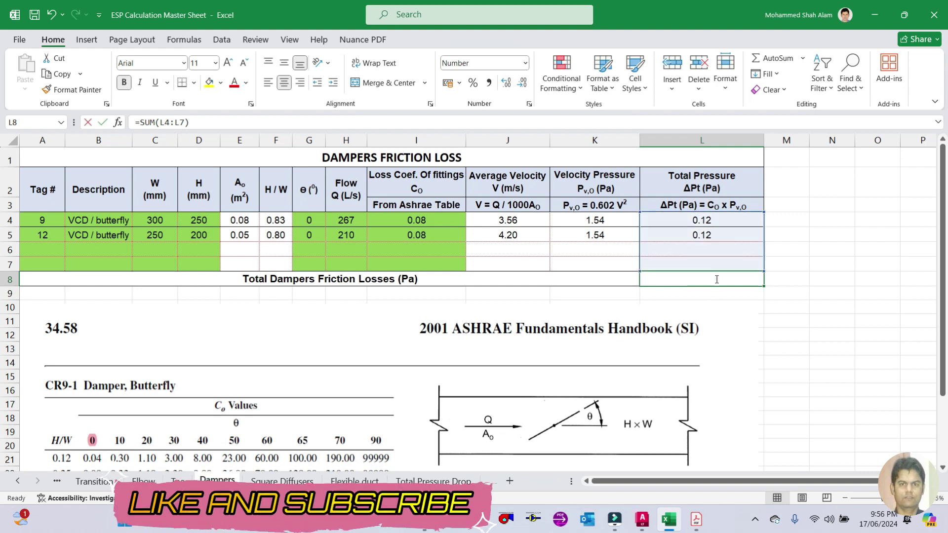
pyautogui.press('Escape')
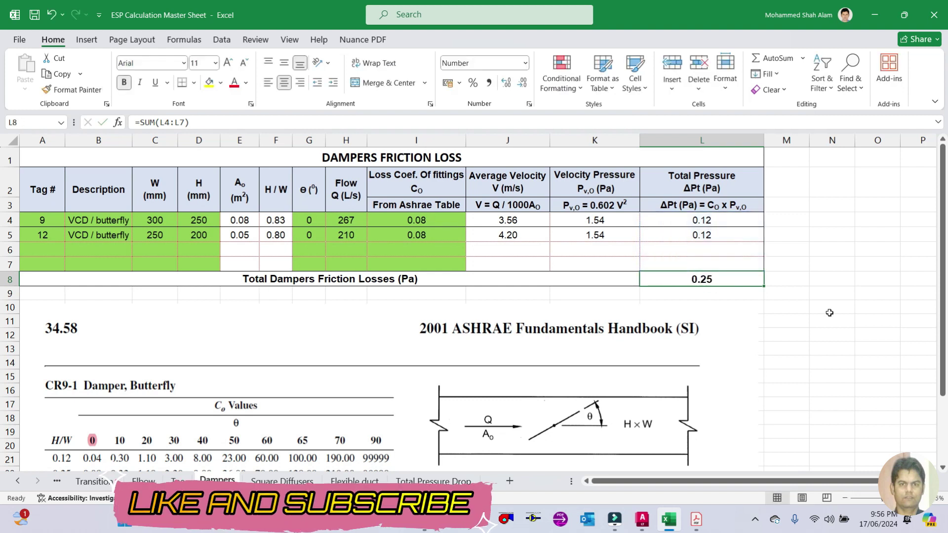
pyautogui.doubleClick(725, 280)
pyautogui.press('Escape')
pyautogui.click(817, 282)
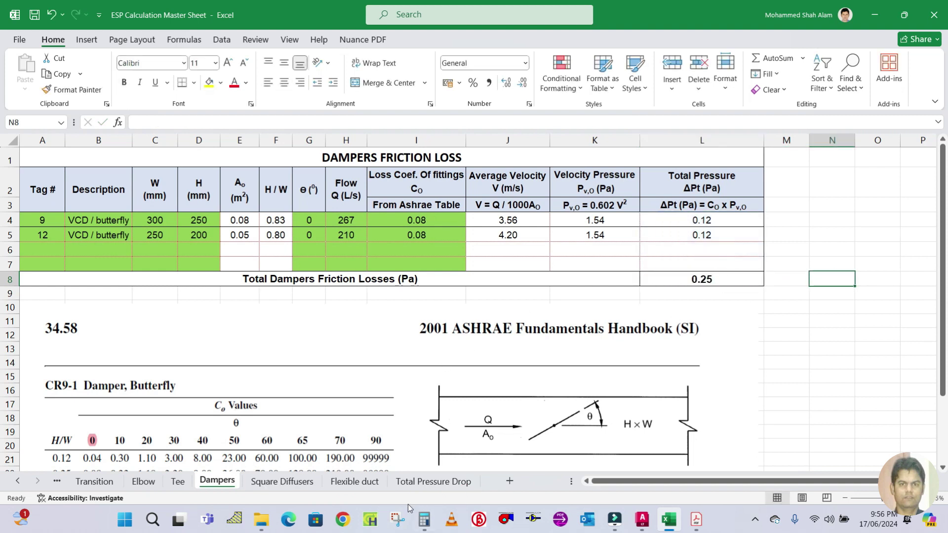
# - Check that the total dampers friction loss in C7 of the Total Pressure Drop sheet links to the Dampers sheet total
pyautogui.click(436, 484)
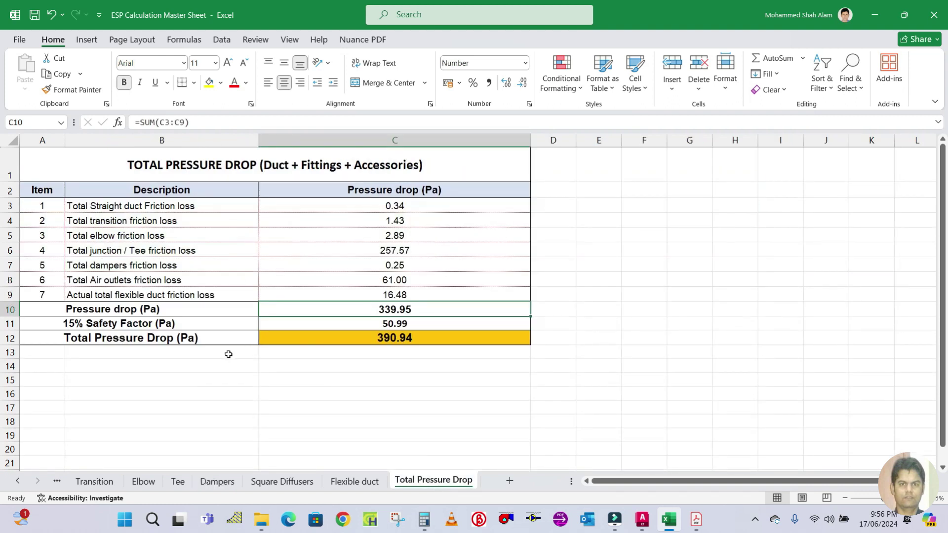
pyautogui.click(91, 264)
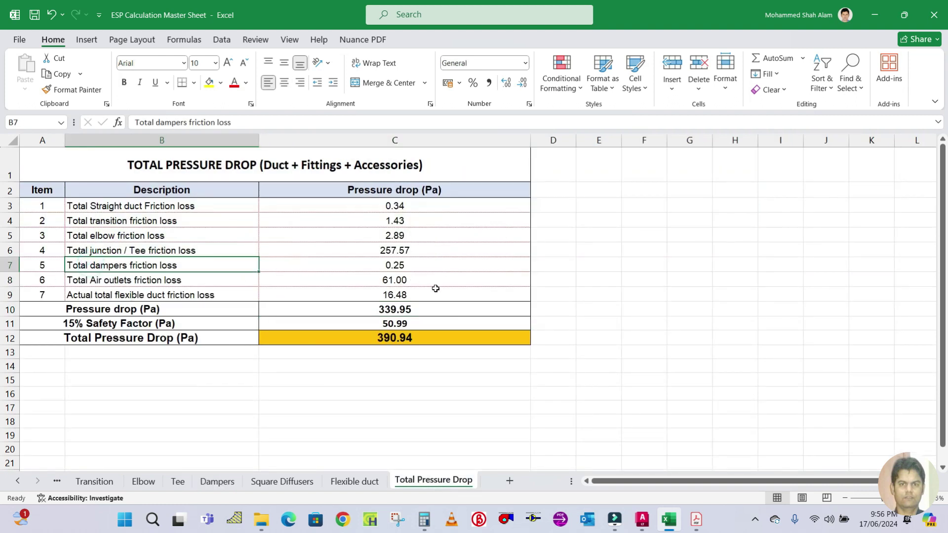
pyautogui.click(420, 273)
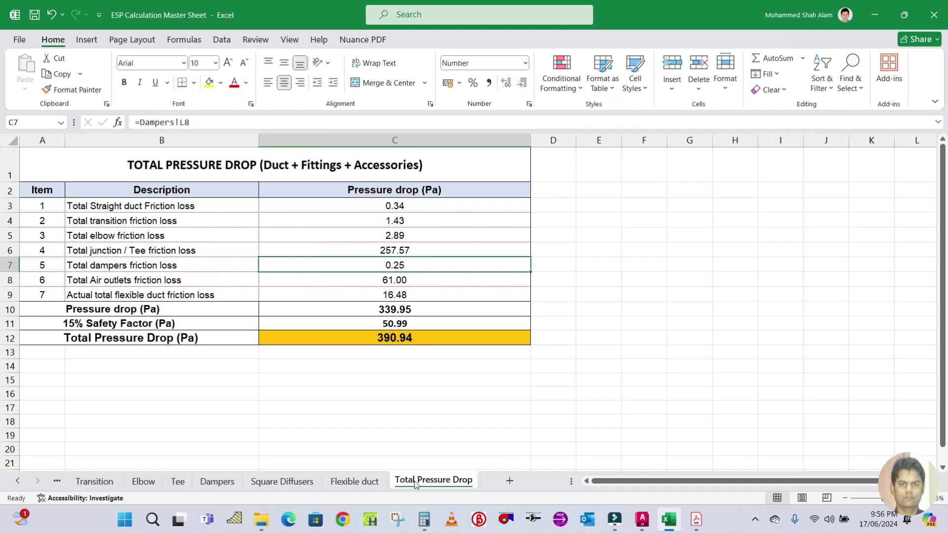
pyautogui.click(217, 481)
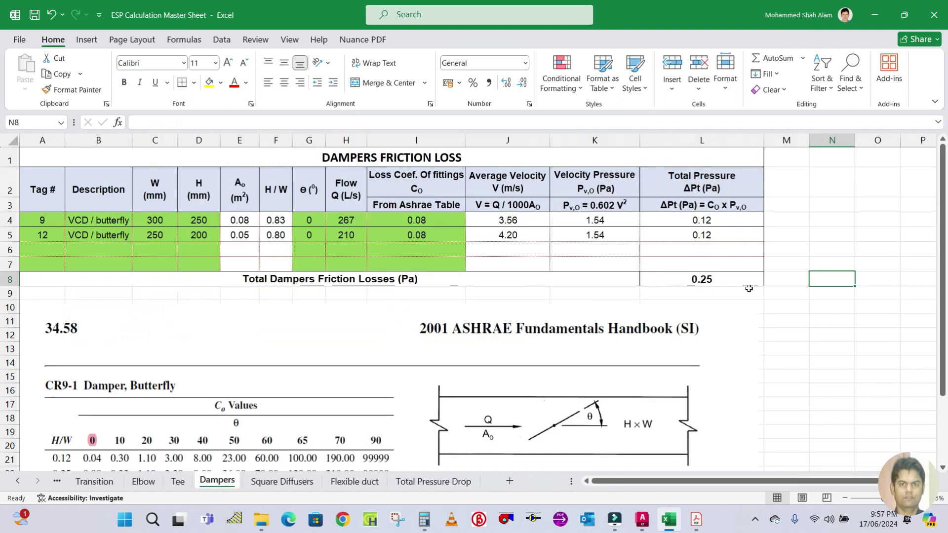
pyautogui.click(422, 488)
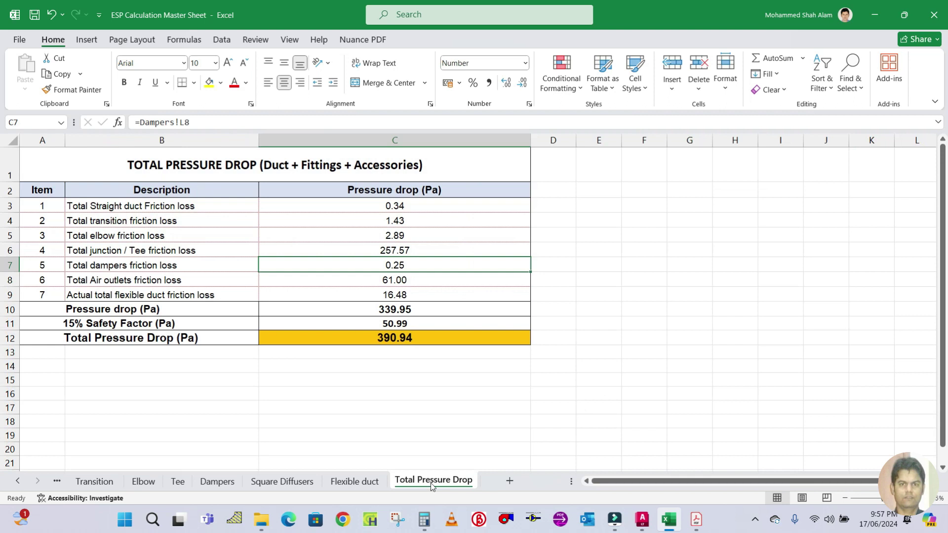